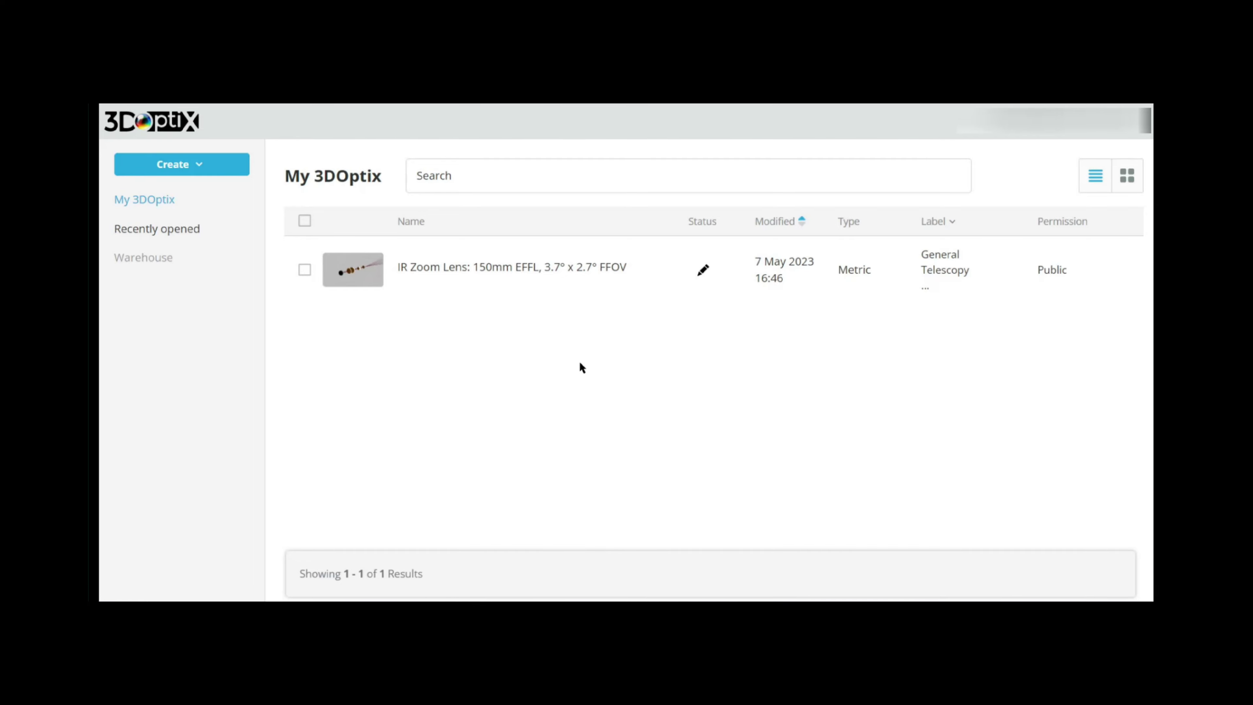
Start a new design named "Tutorial: Adding A Light Source" with the Lab scene type.
click(193, 167)
click(188, 192)
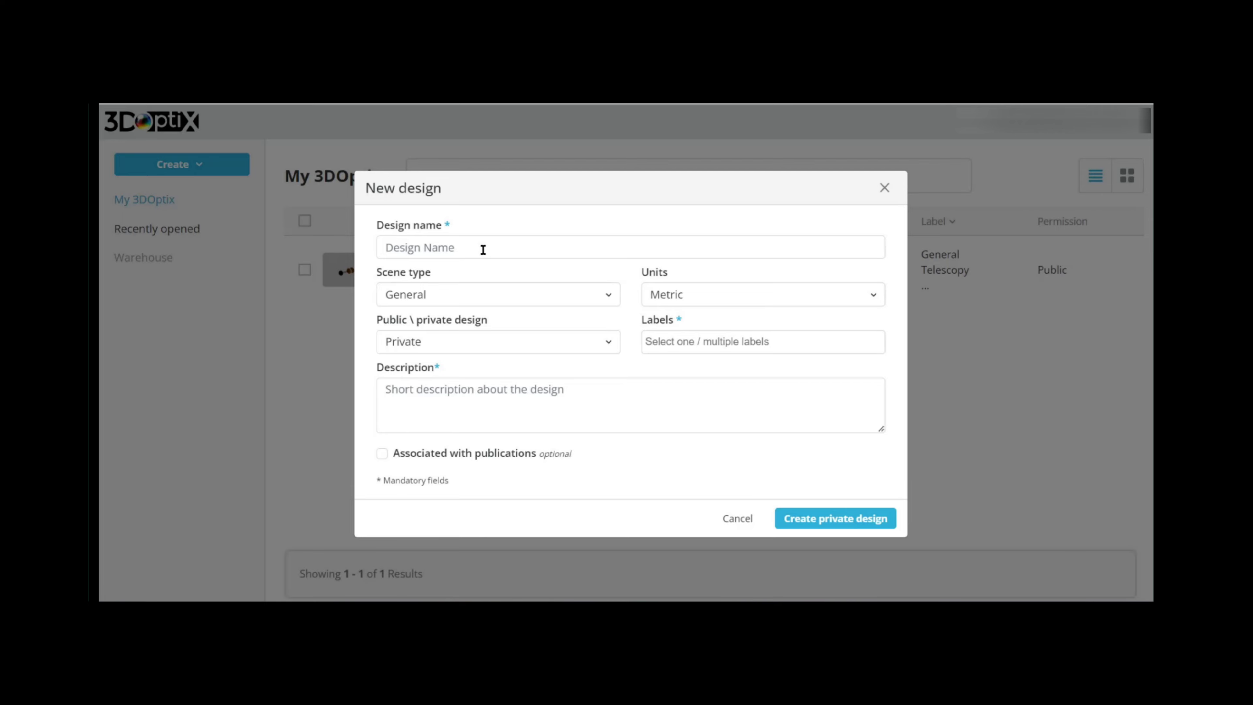
click(482, 249)
click(575, 274)
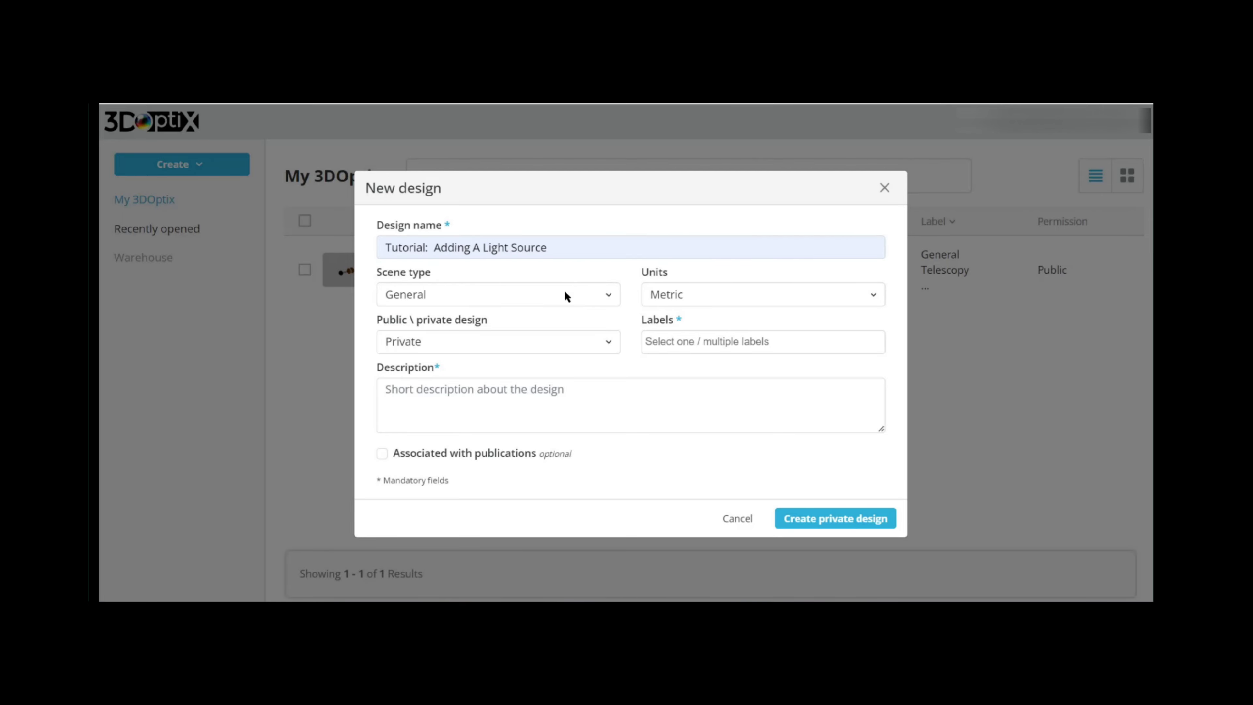
click(544, 295)
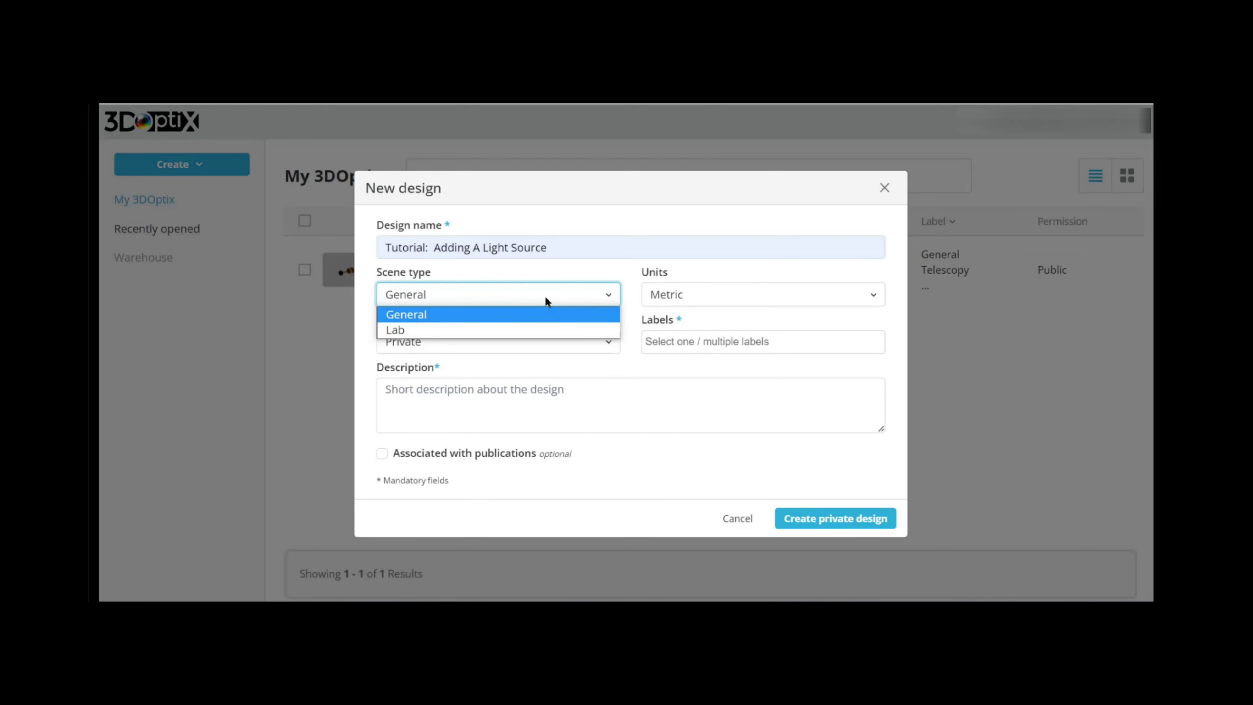
click(526, 330)
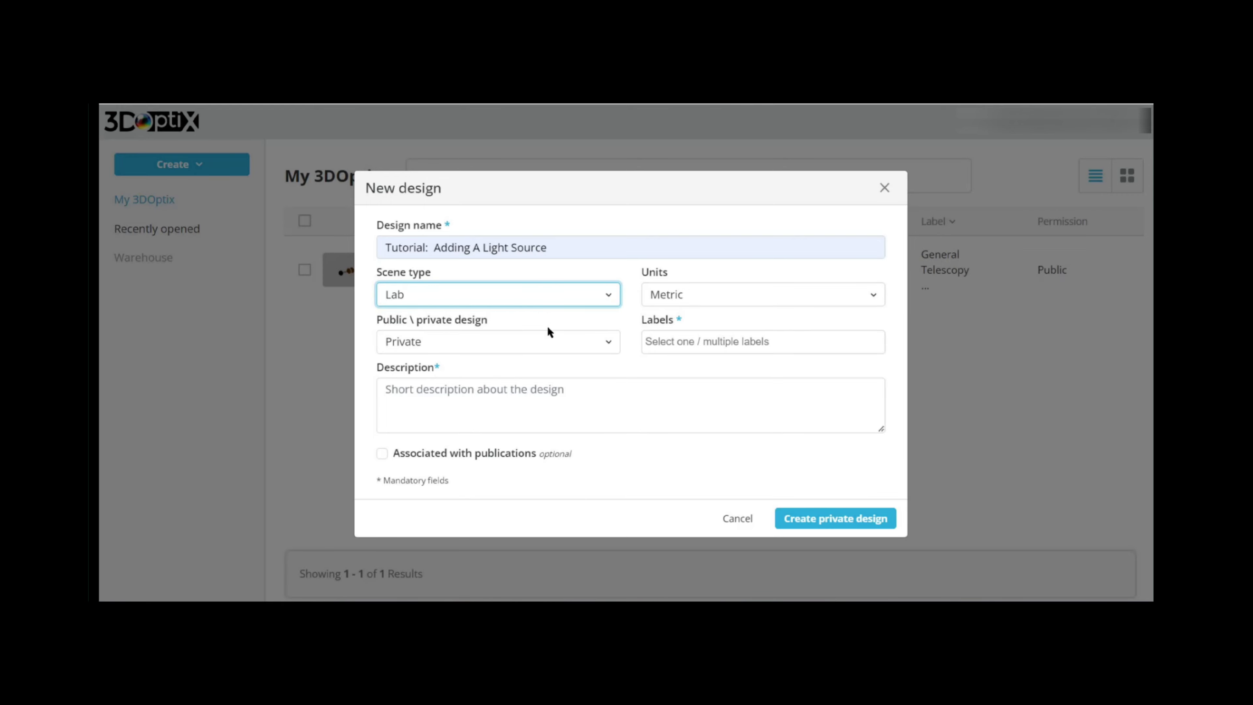
Make the new design public and assign it the Light sources label.
click(552, 342)
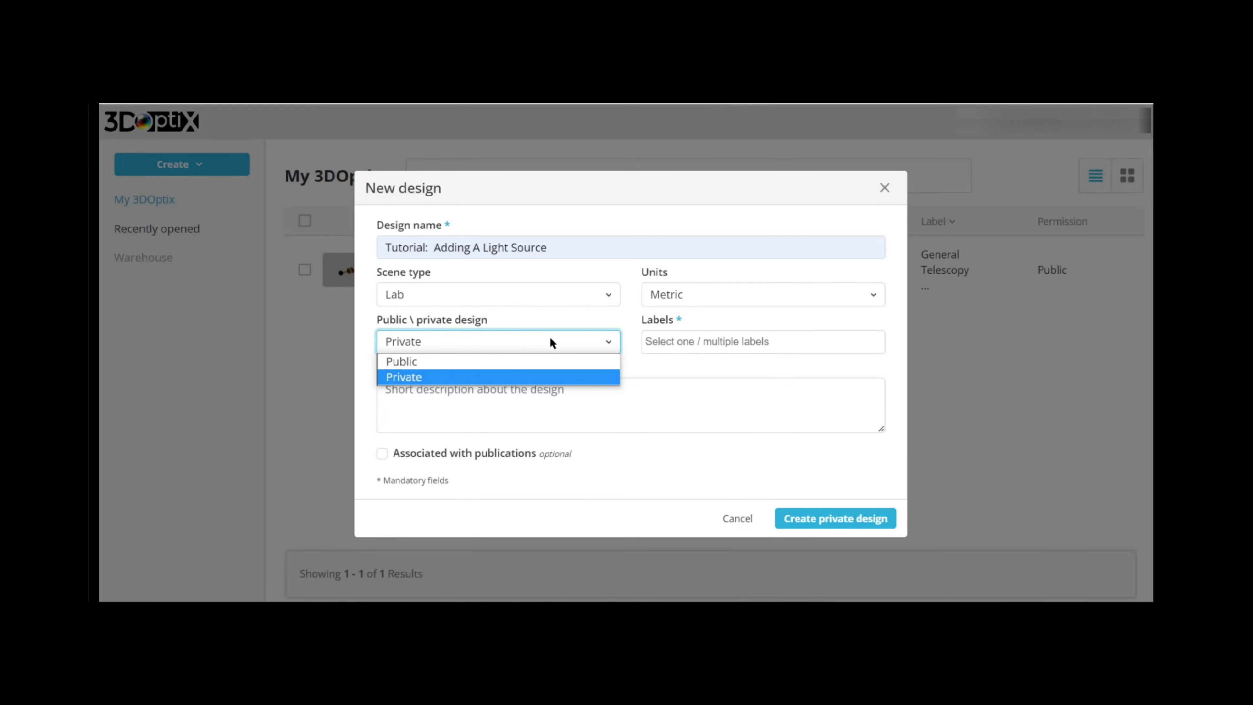
click(514, 365)
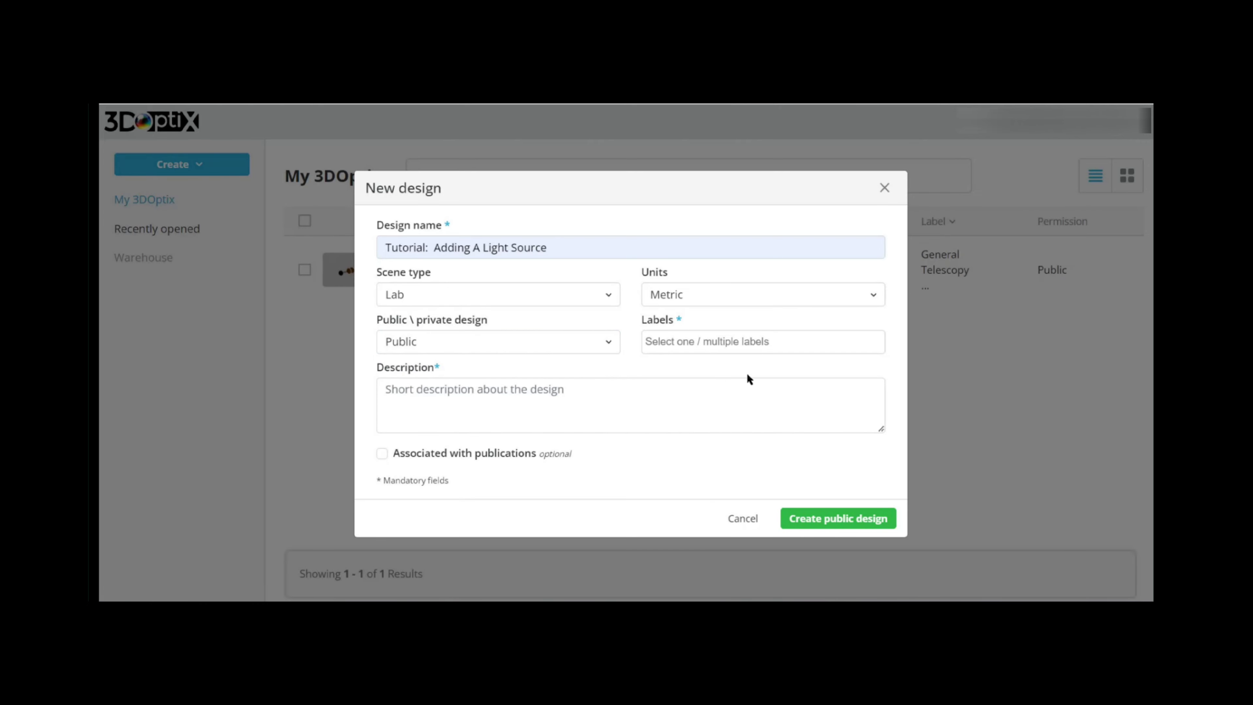
click(741, 343)
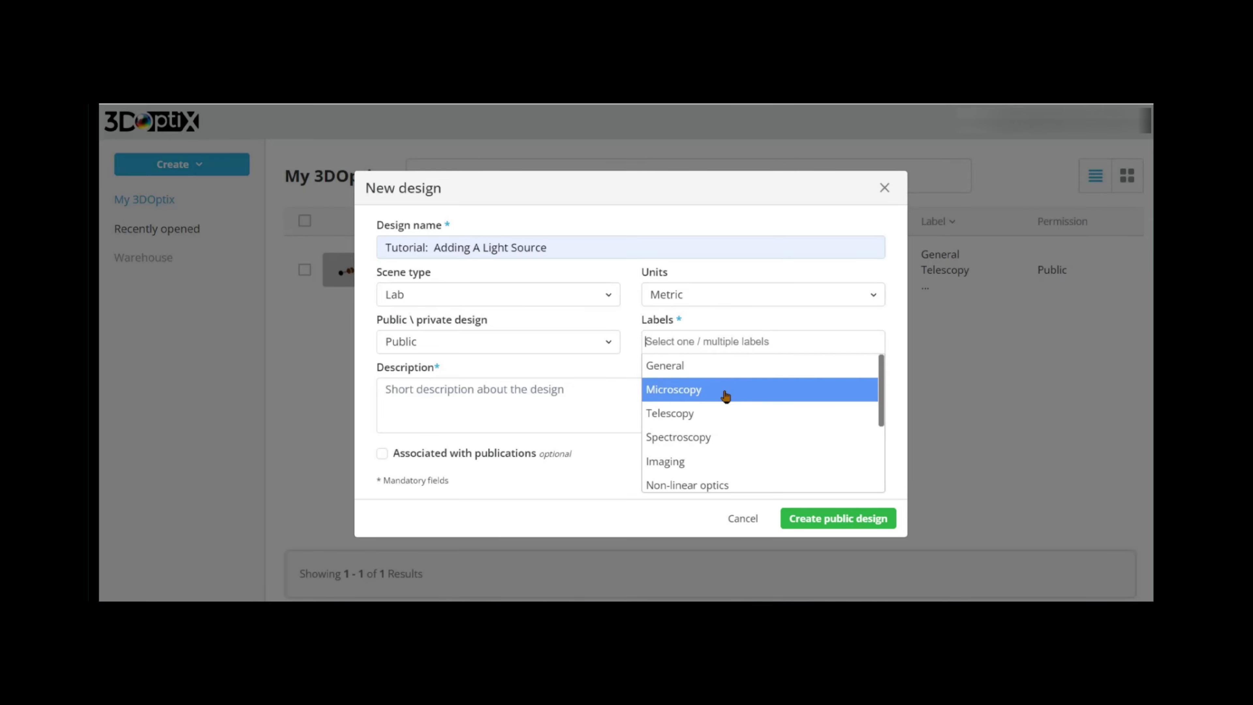
scroll(730, 390, down, 3)
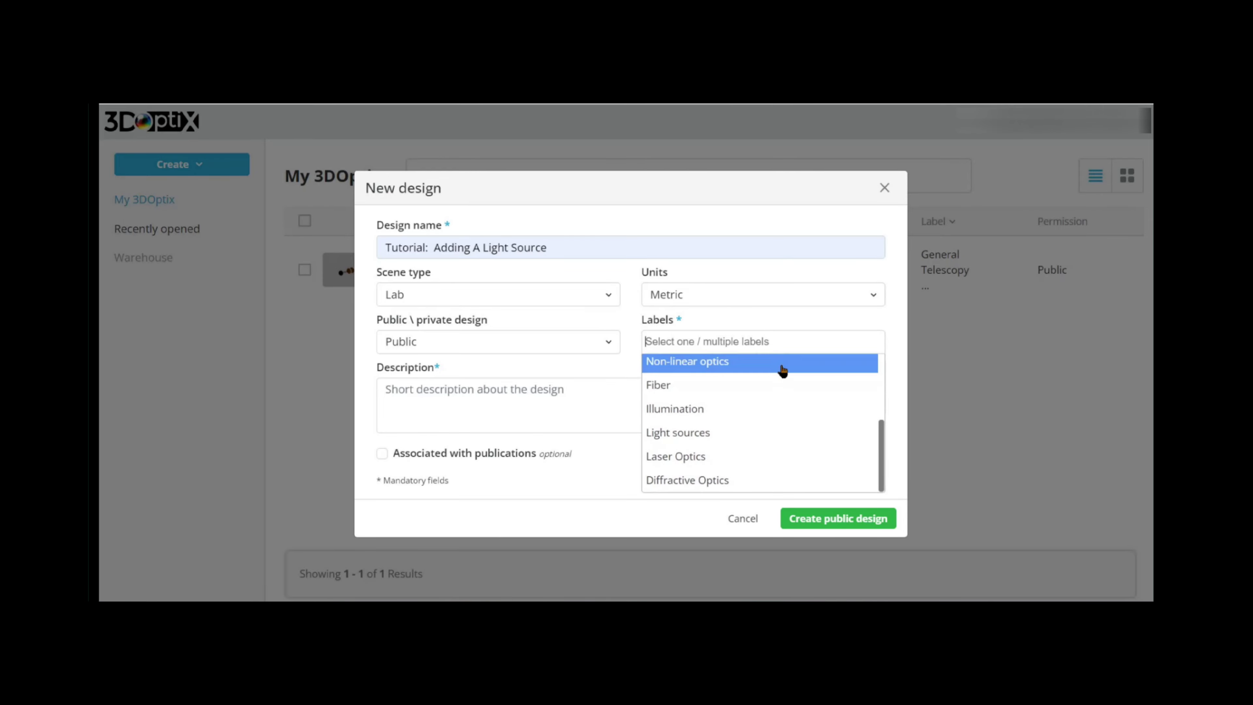
click(696, 433)
Enter the description "This tutorial adds a light source to an optical system." and create the public design.
click(604, 408)
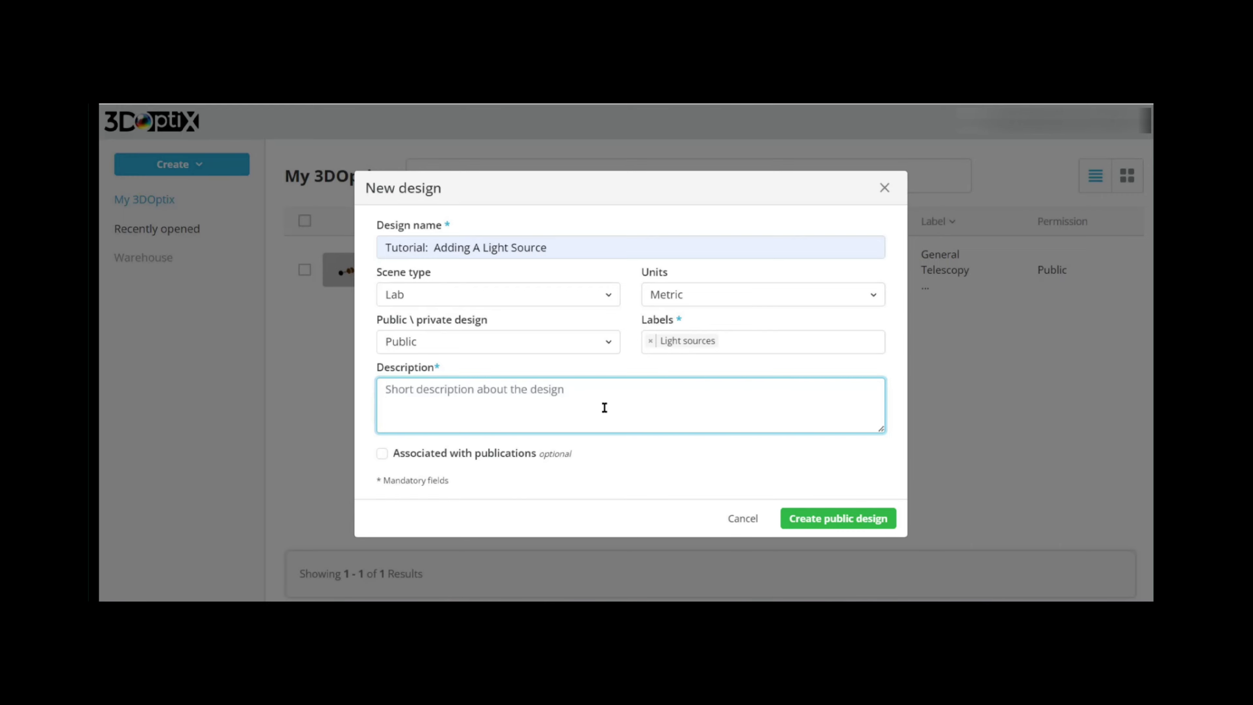
text(This tutorial adds a light source to an optical system.)
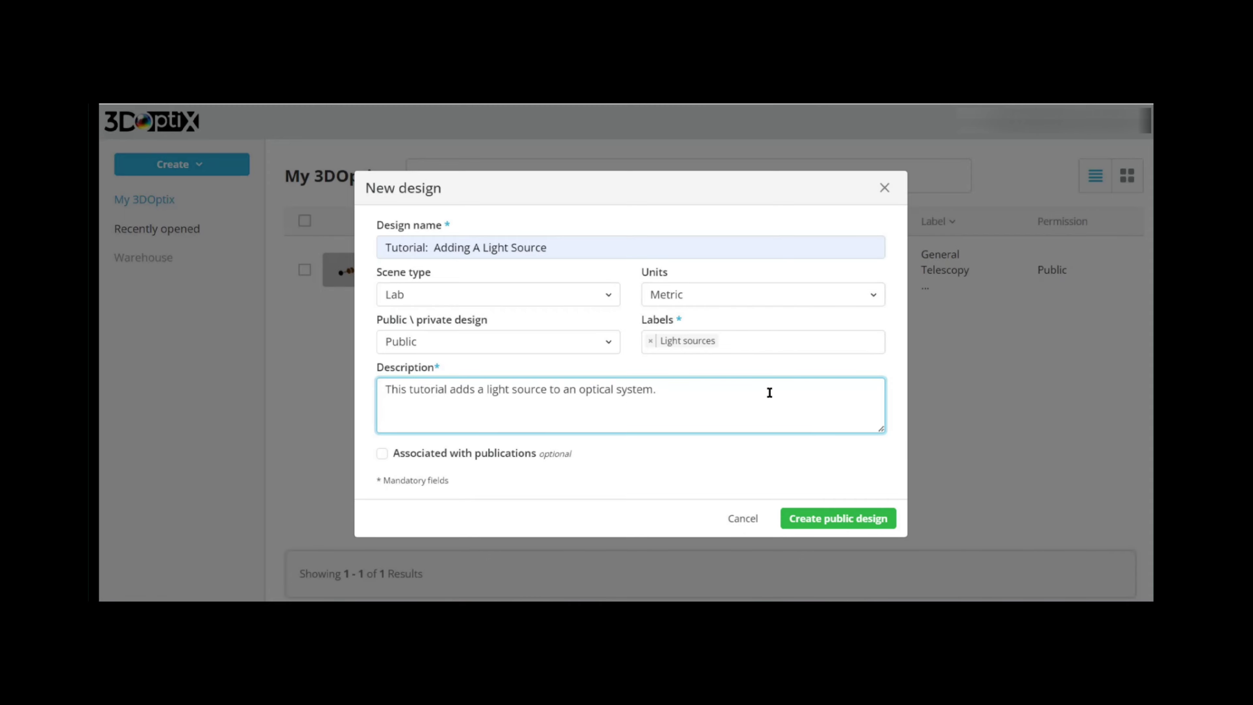
click(846, 519)
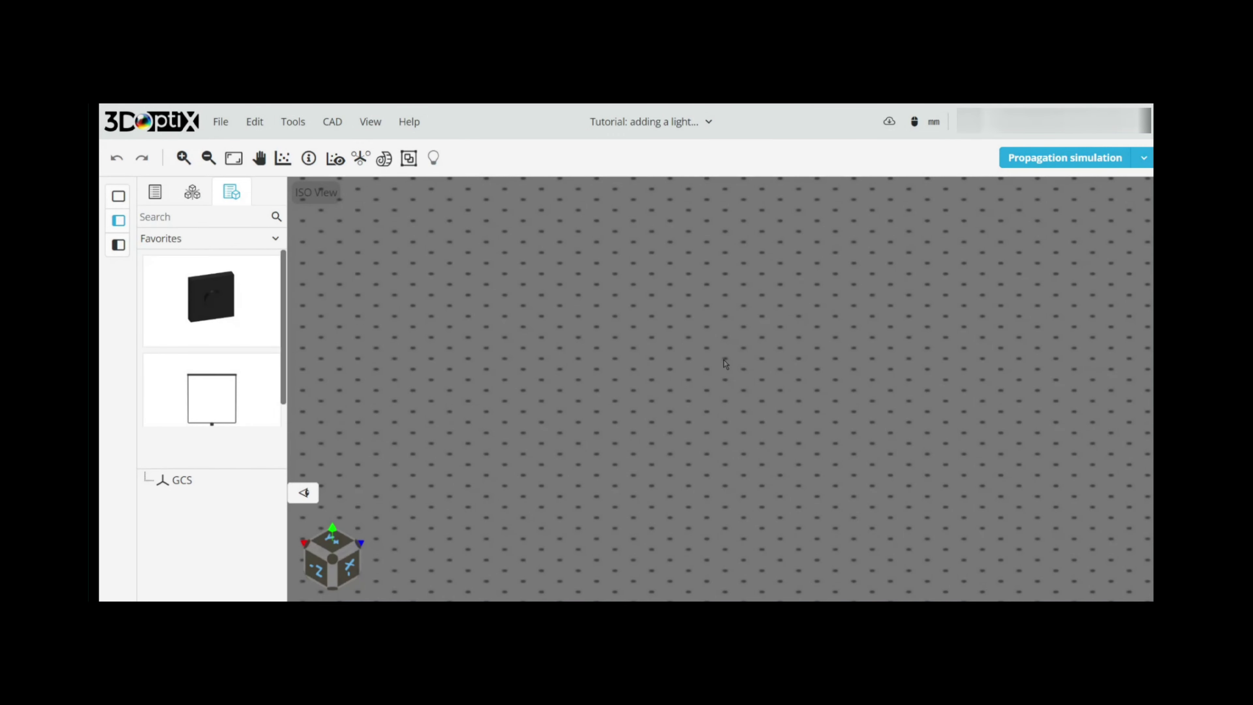
Add a user-defined light source to the empty scene and select it.
right_click(742, 359)
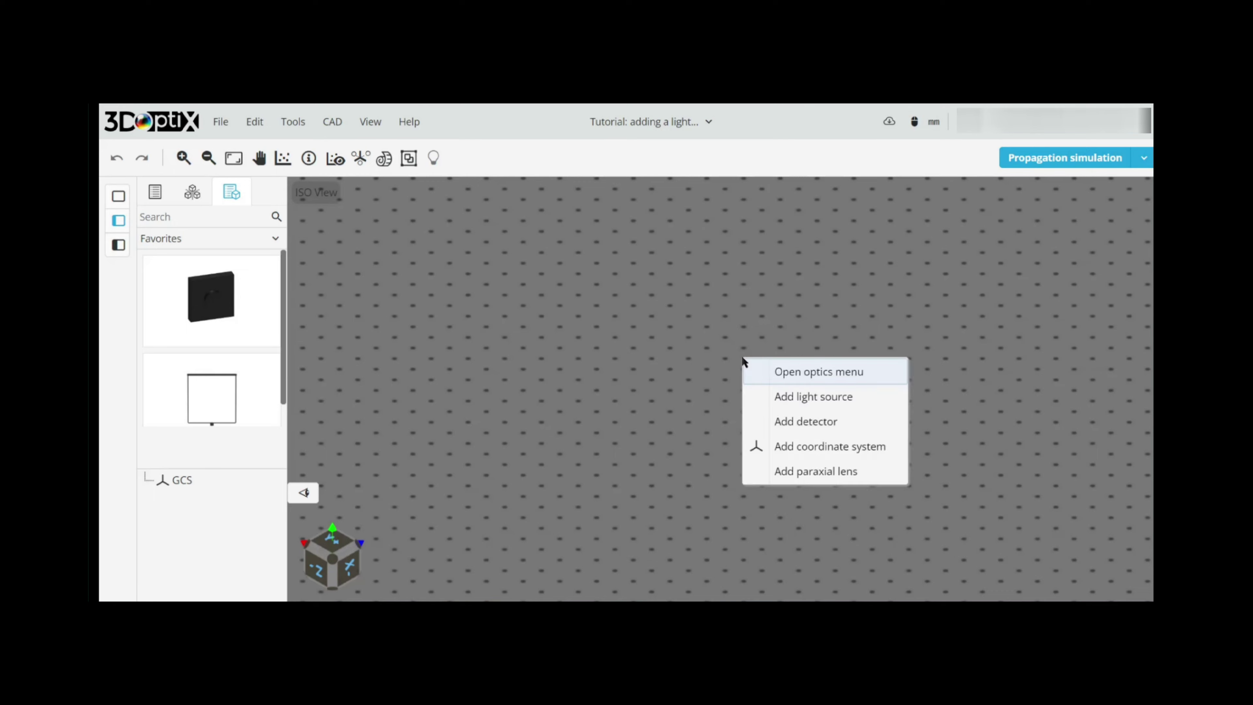
click(829, 397)
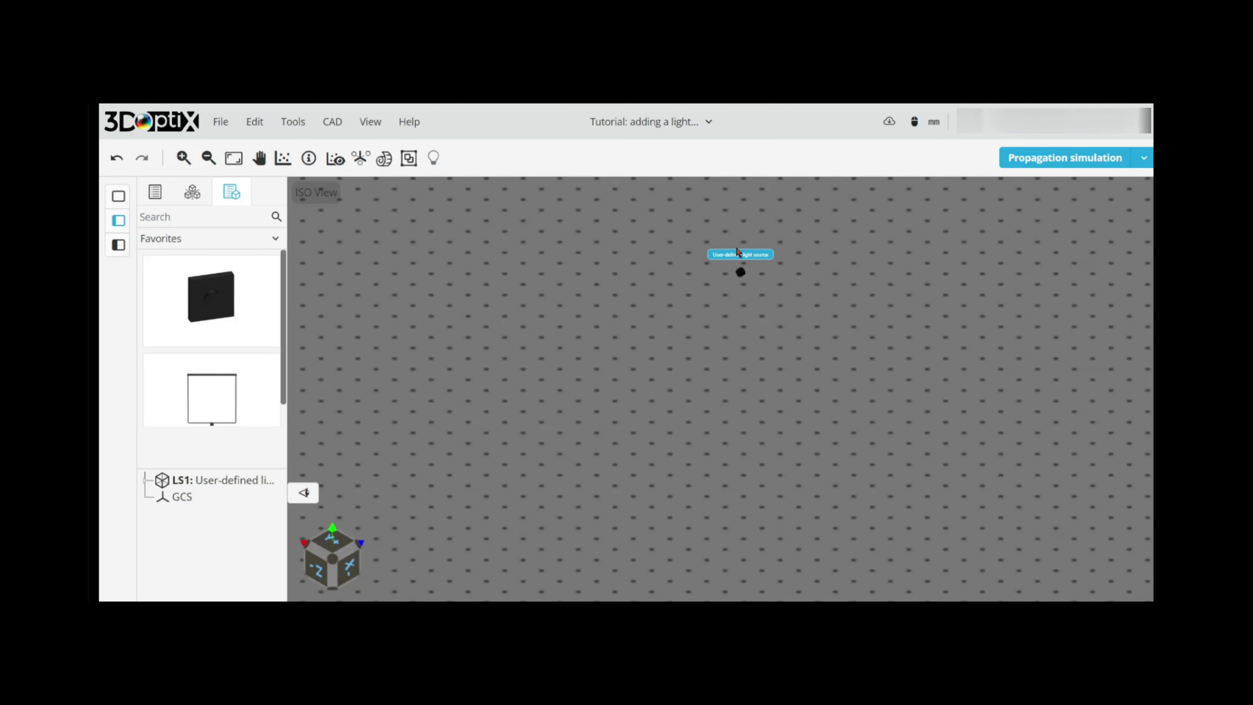
click(740, 272)
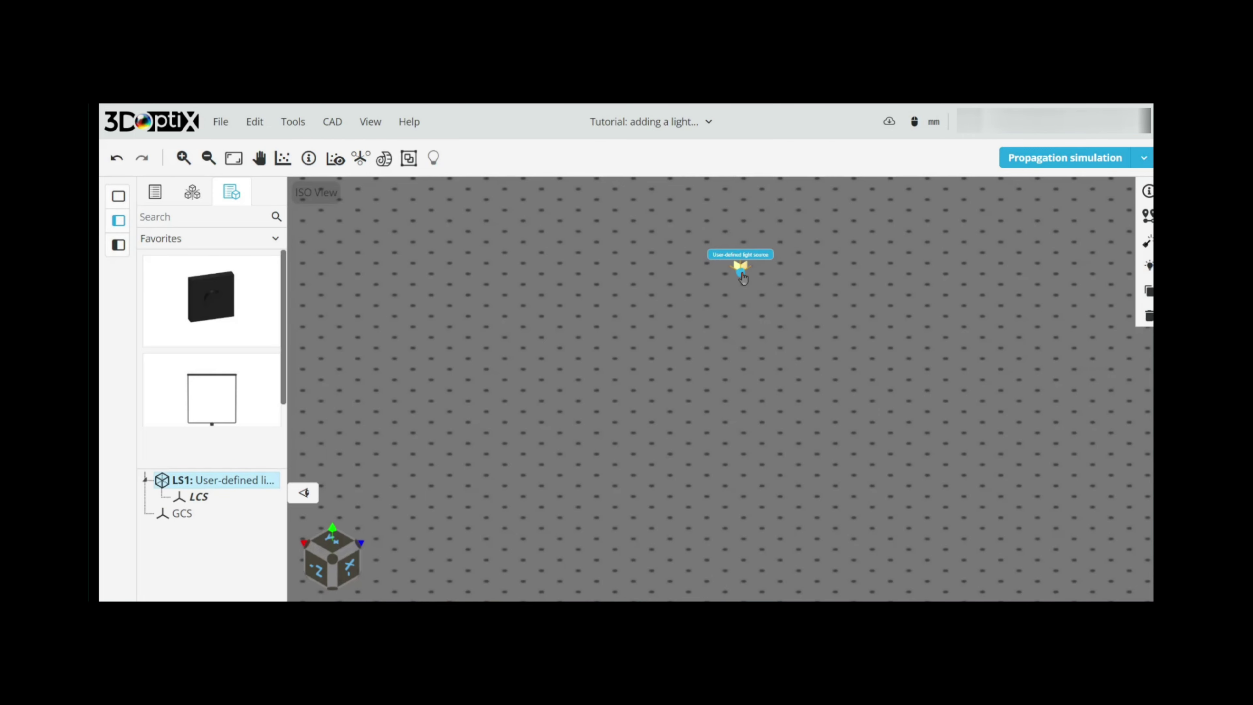
Set the global coordinate system (GCS) as the light source's reference coordinate system.
click(1147, 218)
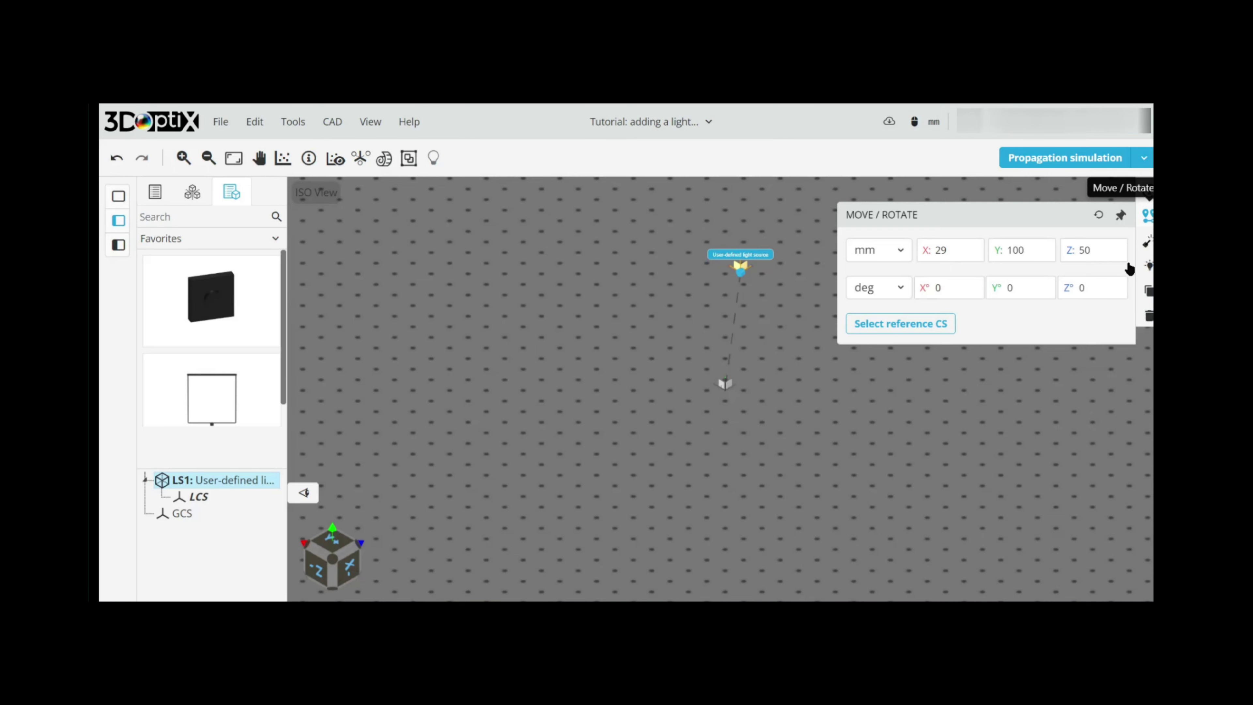
click(894, 326)
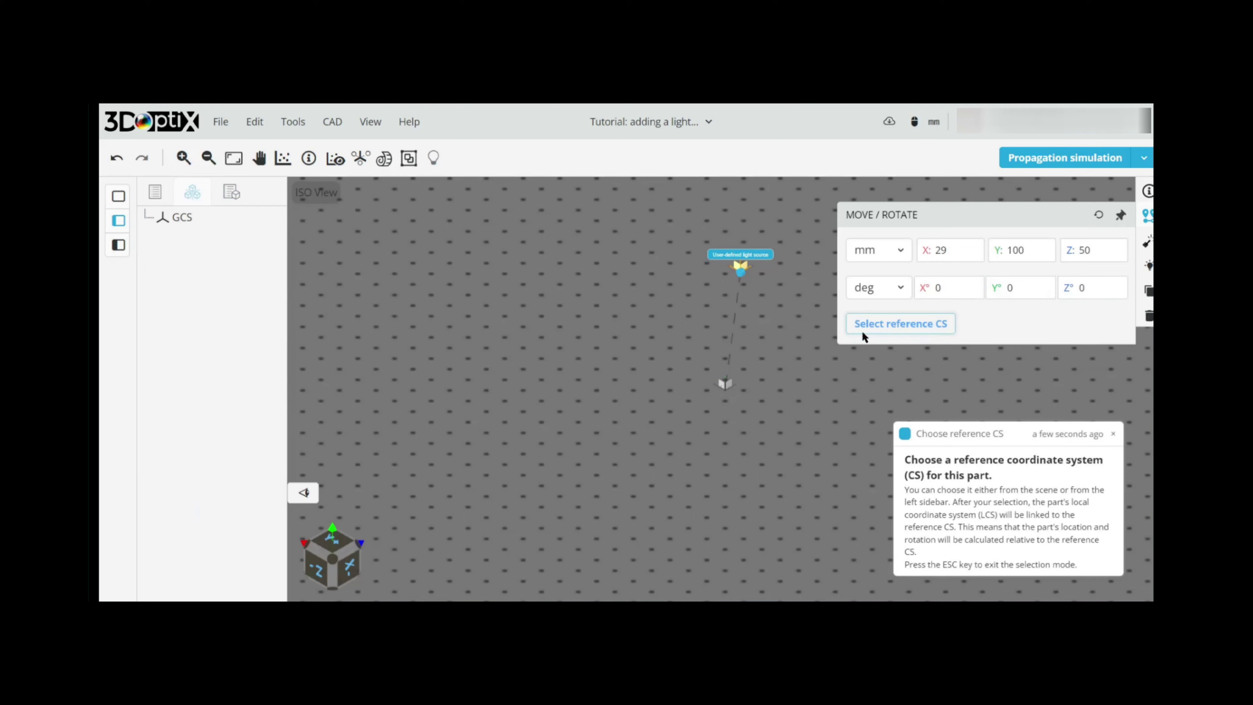
click(183, 219)
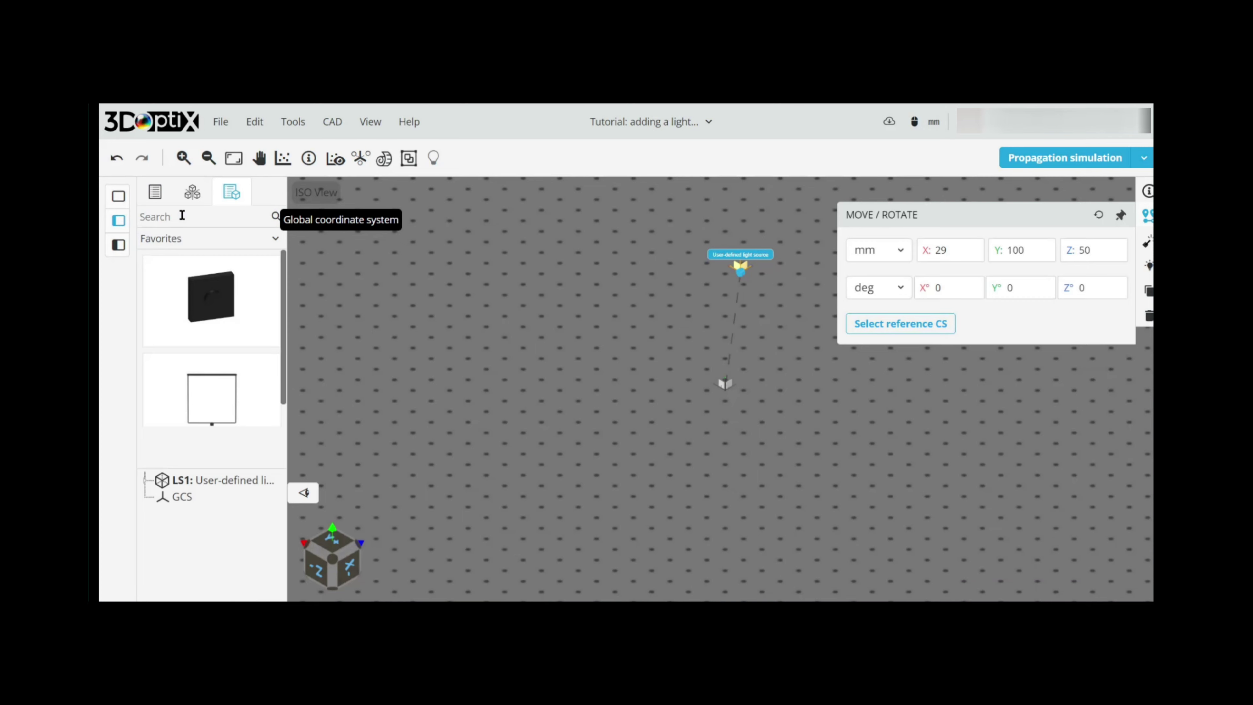
Set the light source's X and Z positions to 0 mm.
click(1020, 251)
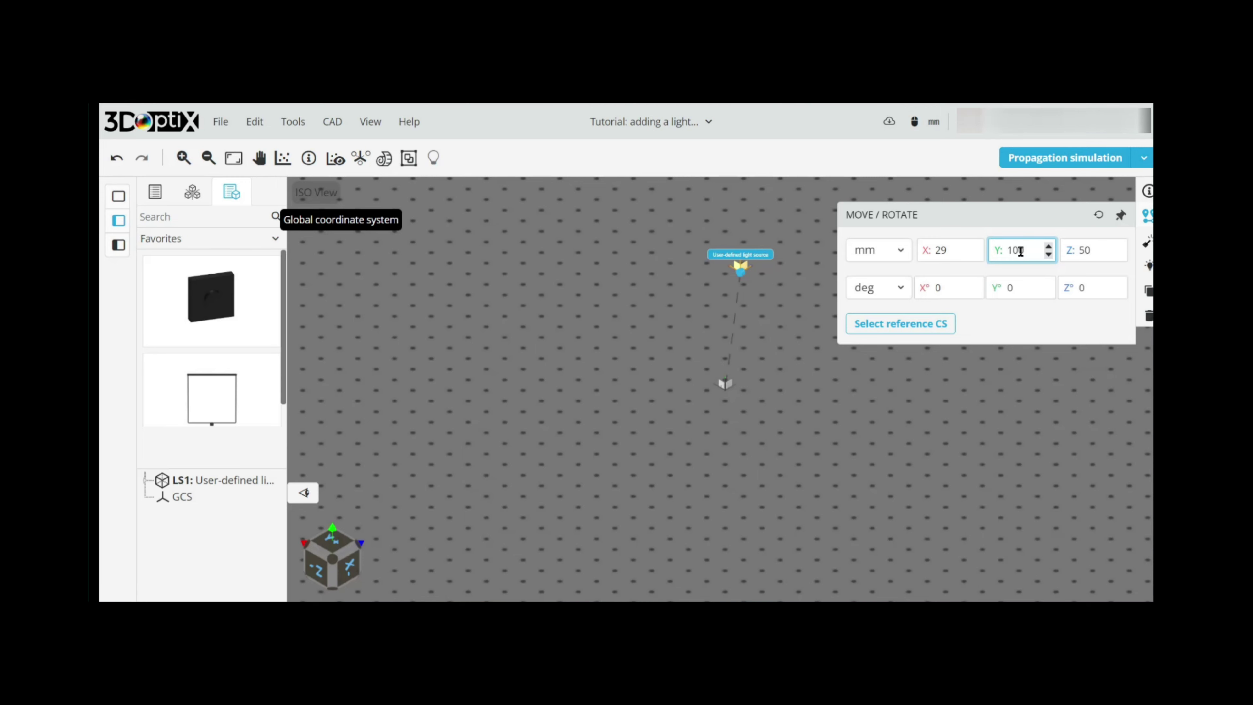
click(955, 251)
key(BackSpace)
key(BackSpace)
text(0)
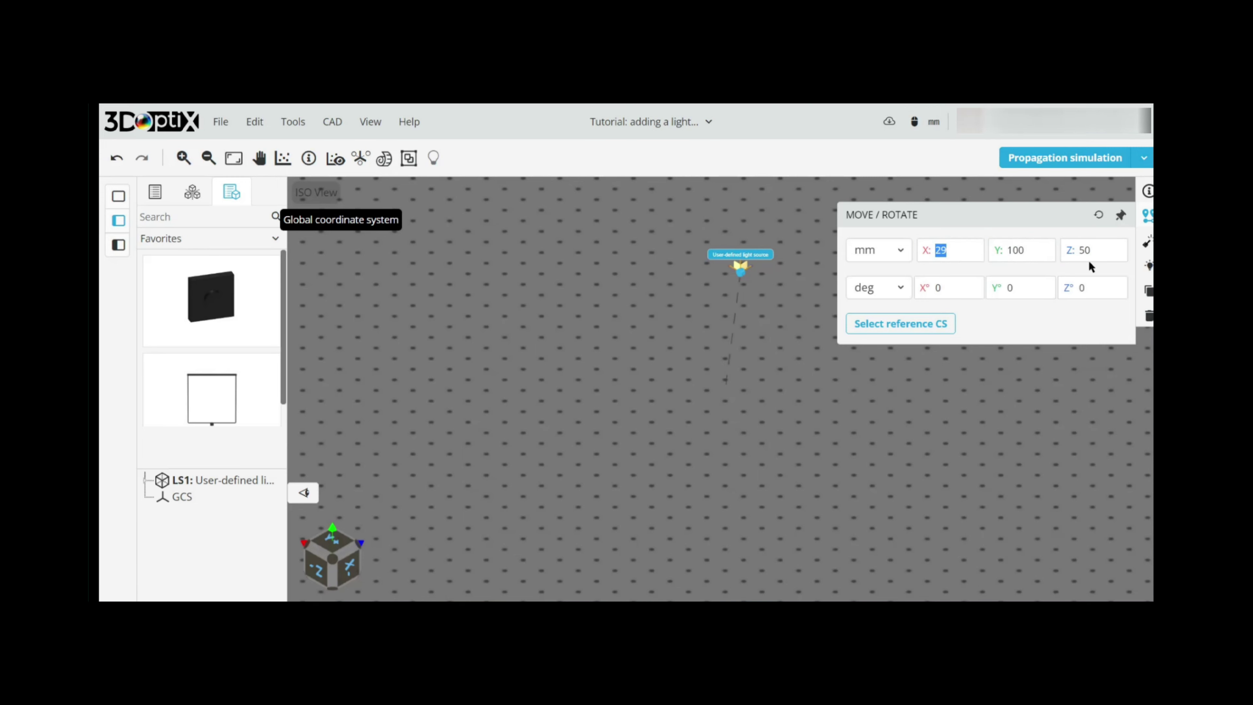
double_click(1087, 250)
text(0)
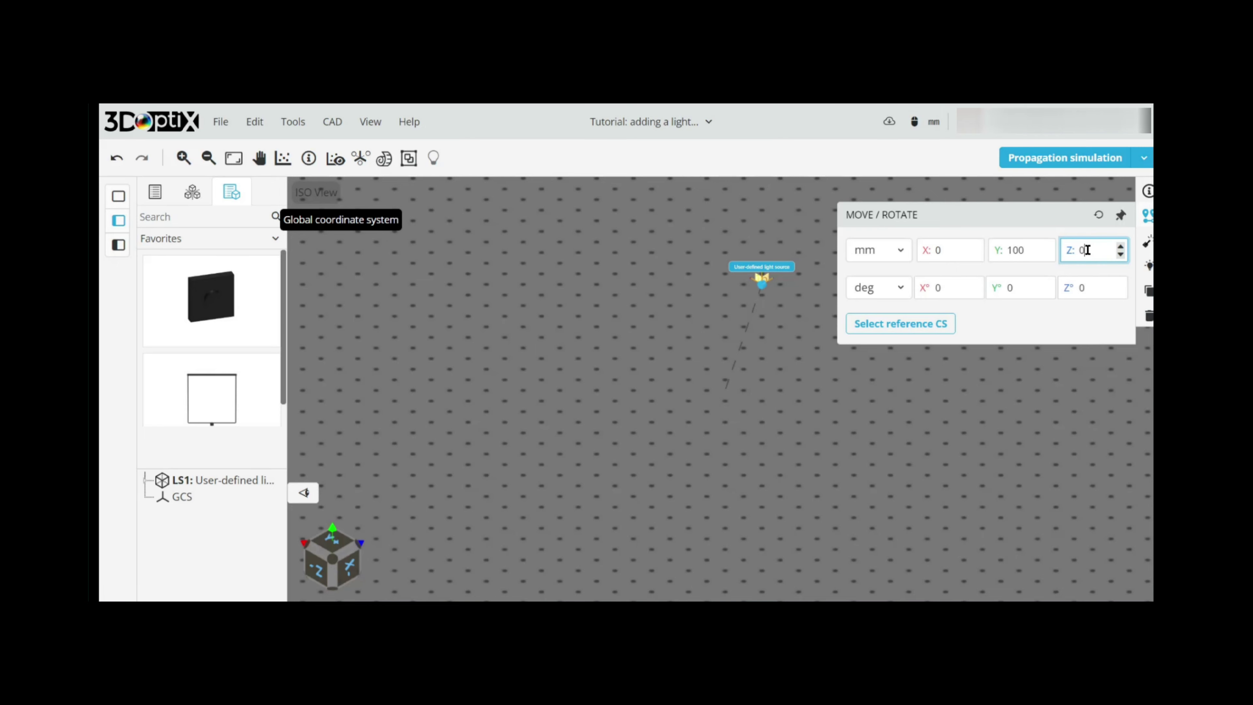
Change the light source's source type to Point source in its light source settings.
click(1148, 244)
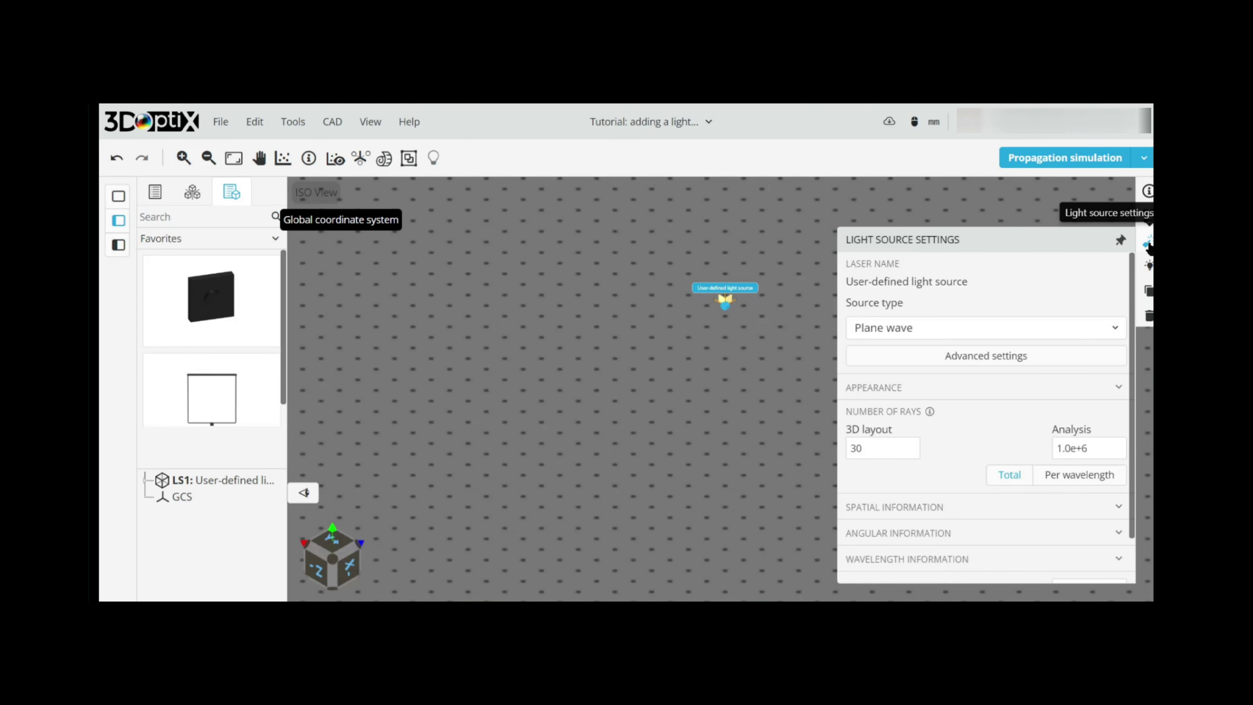
click(945, 327)
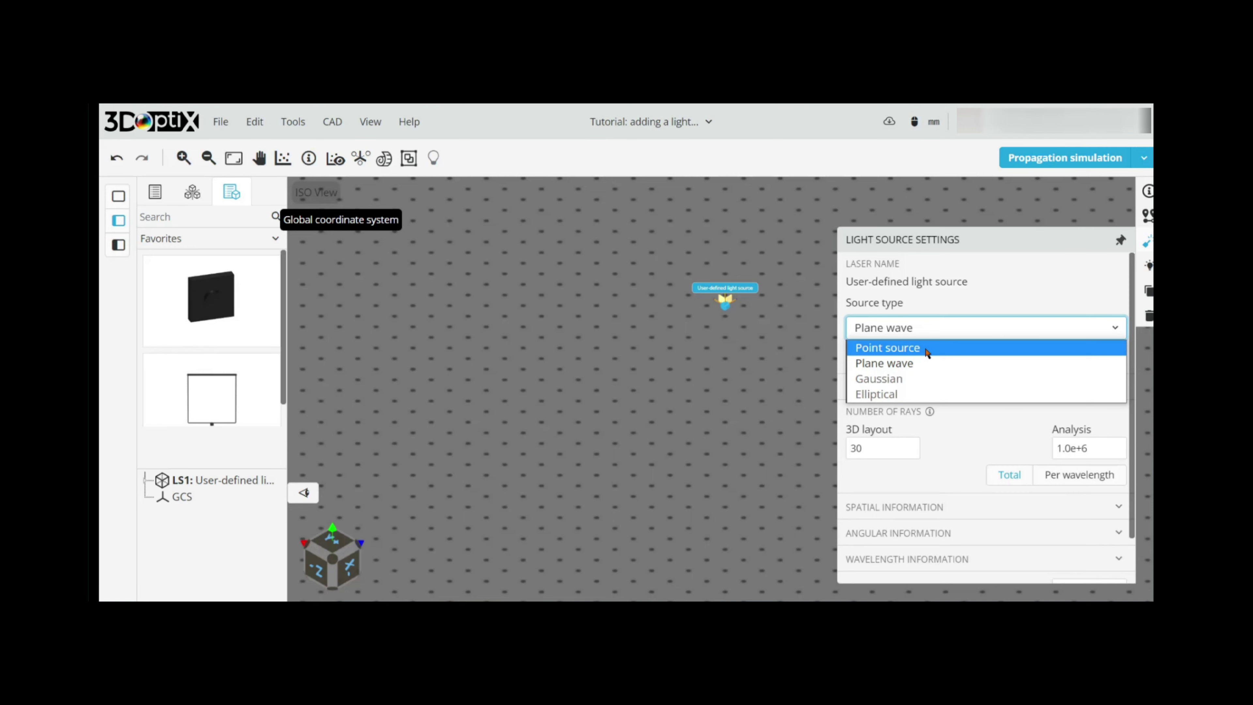
click(922, 348)
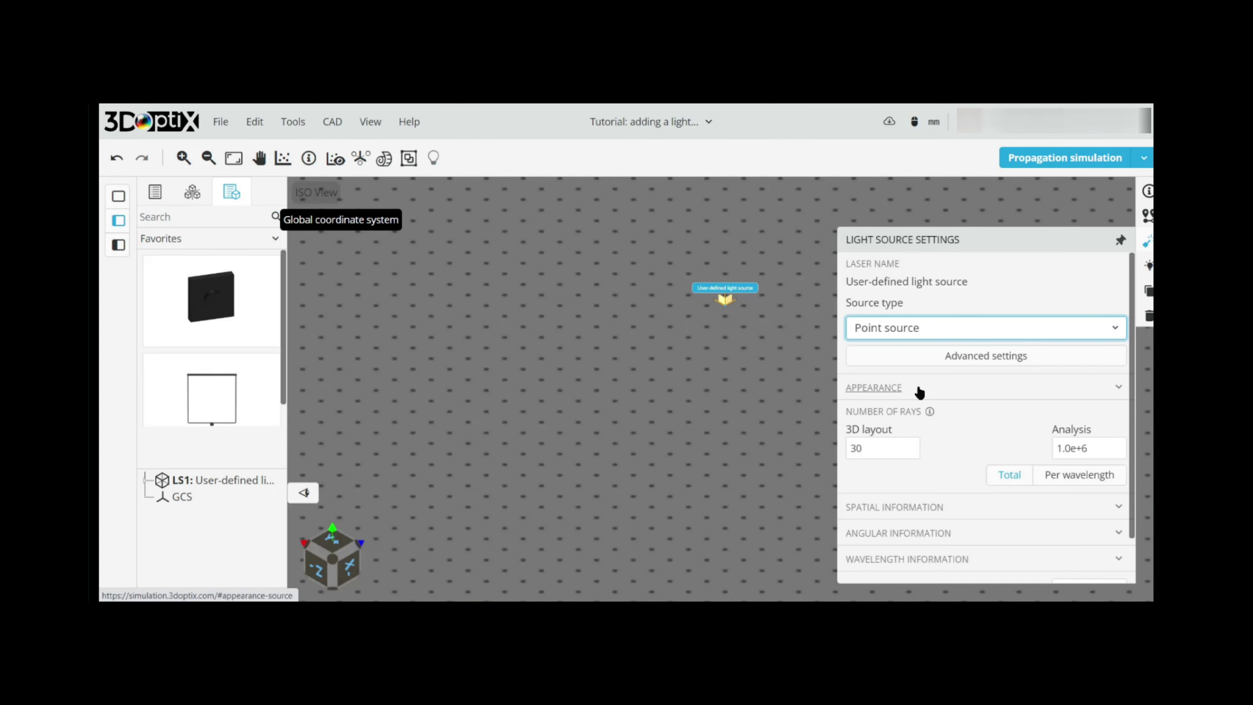
Set the light source's rays color to orange-red (RGB 253, 73, 13) and increase its radius to about a quarter of the range.
click(919, 391)
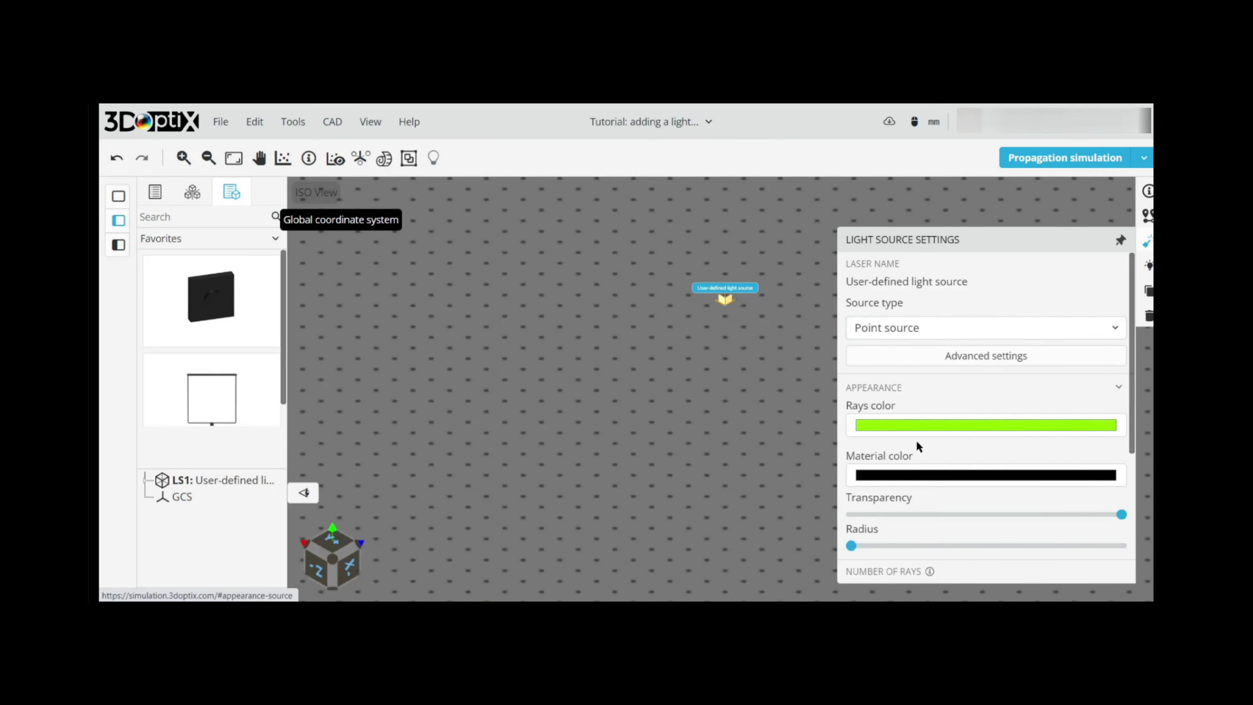
click(957, 426)
click(991, 350)
click(998, 243)
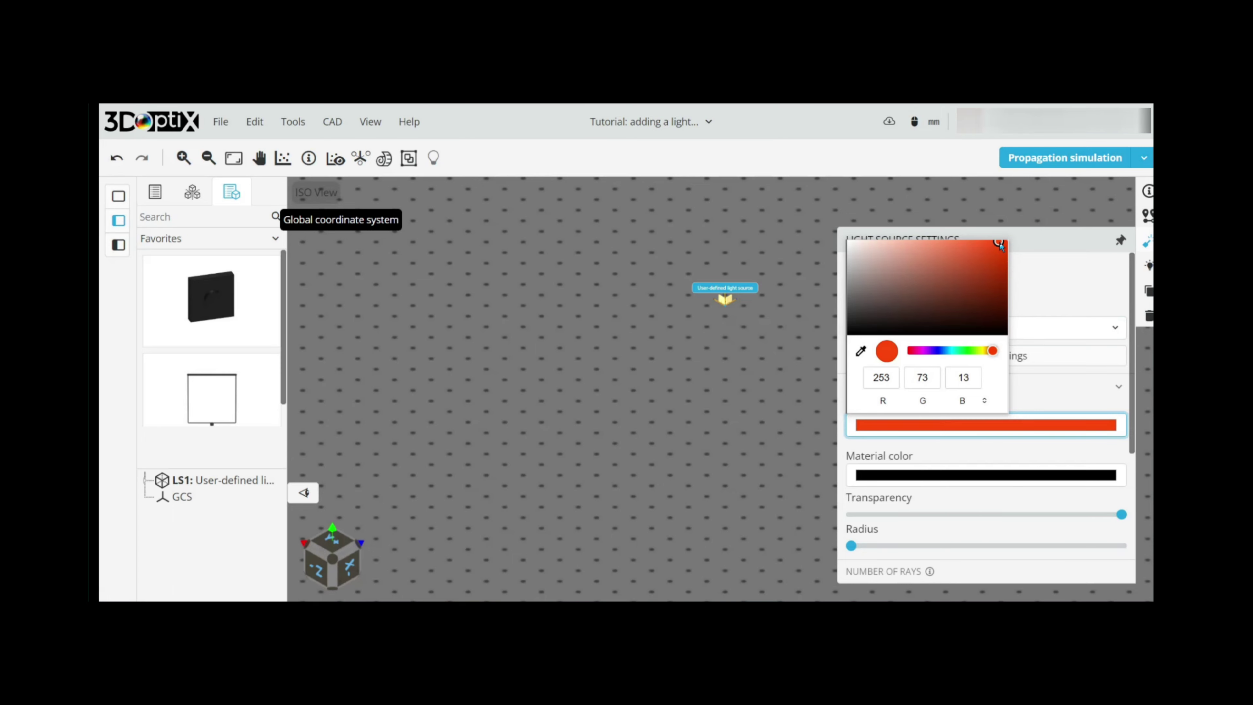
click(1062, 369)
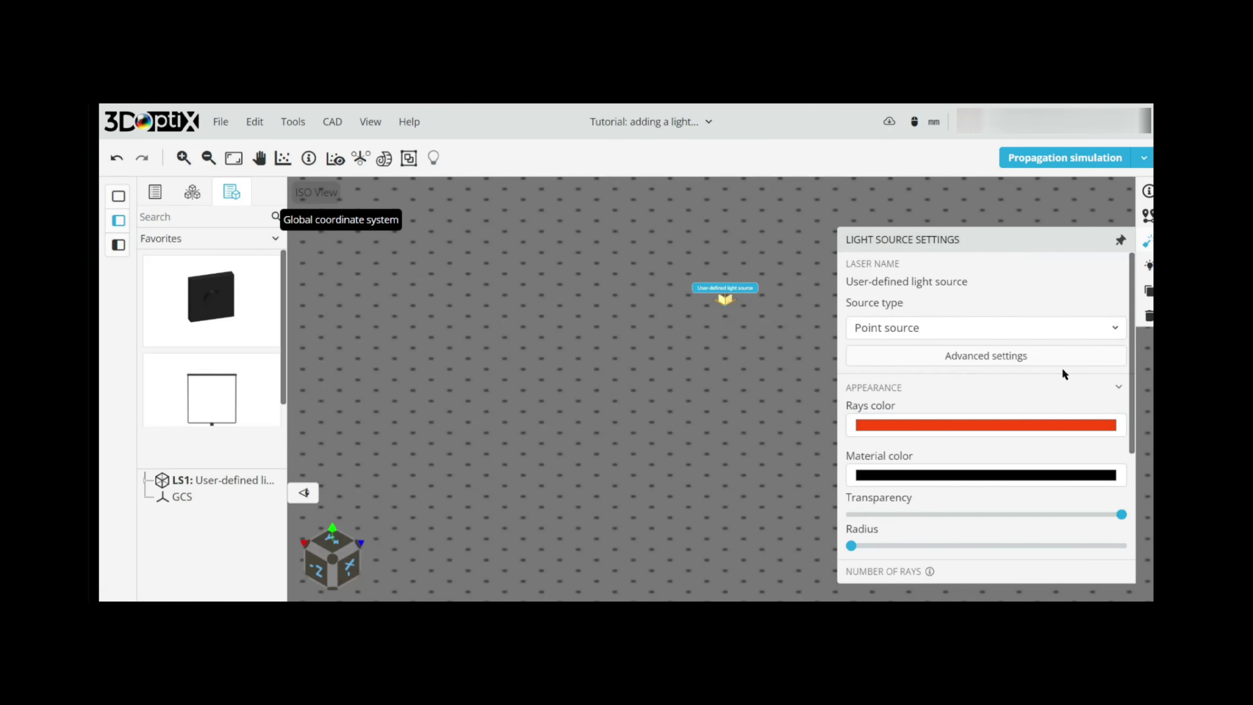
mouse_move(1121, 514)
mouse_down()
mouse_move(1094, 515)
mouse_move(1129, 515)
mouse_up()
drag(851, 547, 925, 544)
Set the light source's number of rays for the 3D layout to 100.
scroll(903, 543, down, 3)
click(890, 468)
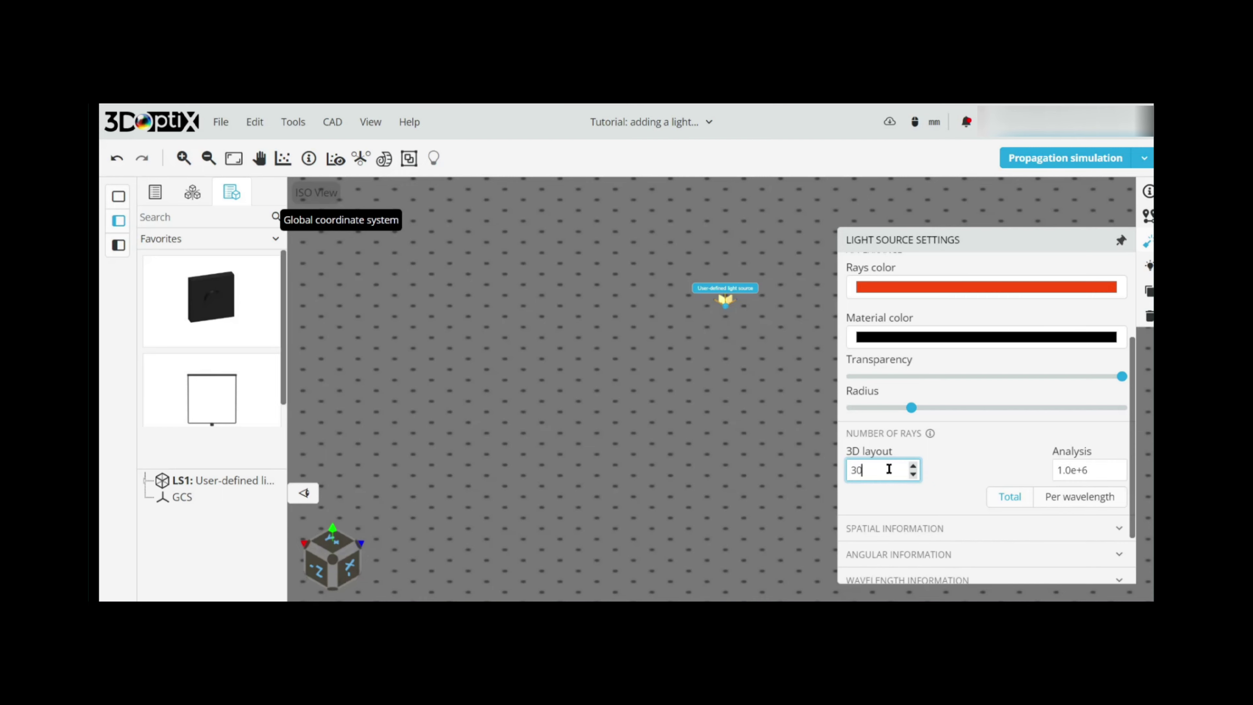
drag(885, 469, 863, 471)
text(100)
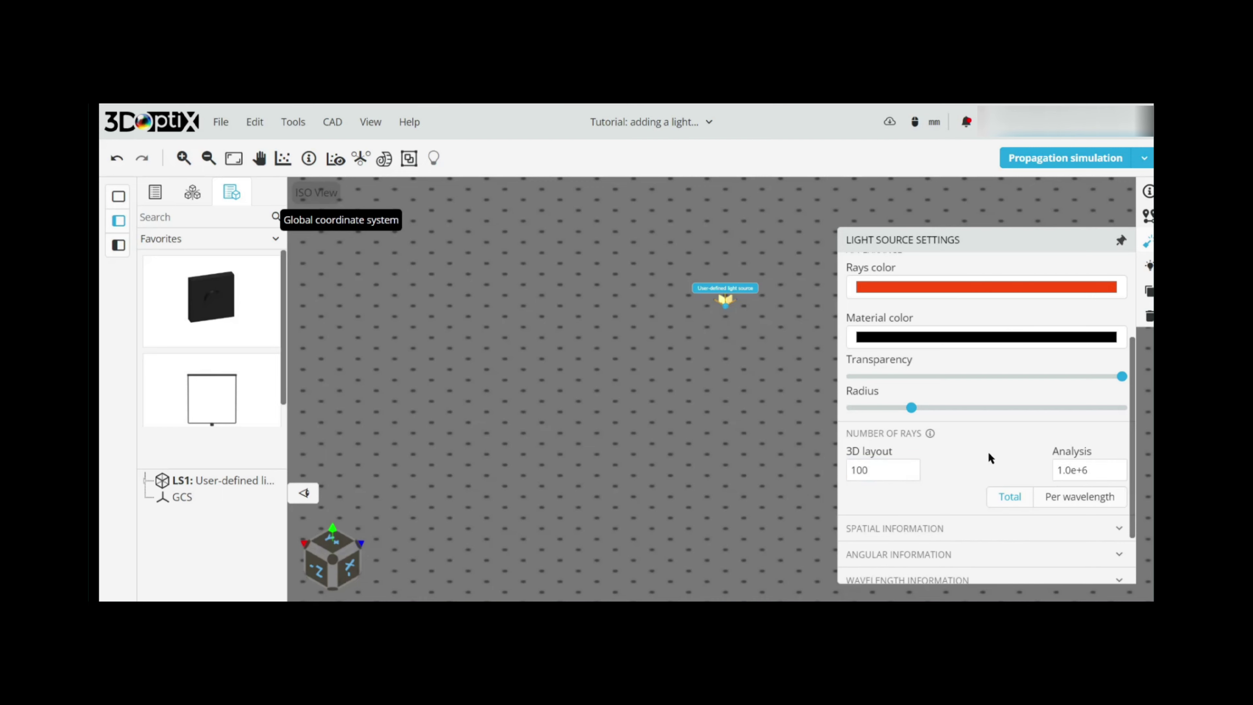
click(1093, 470)
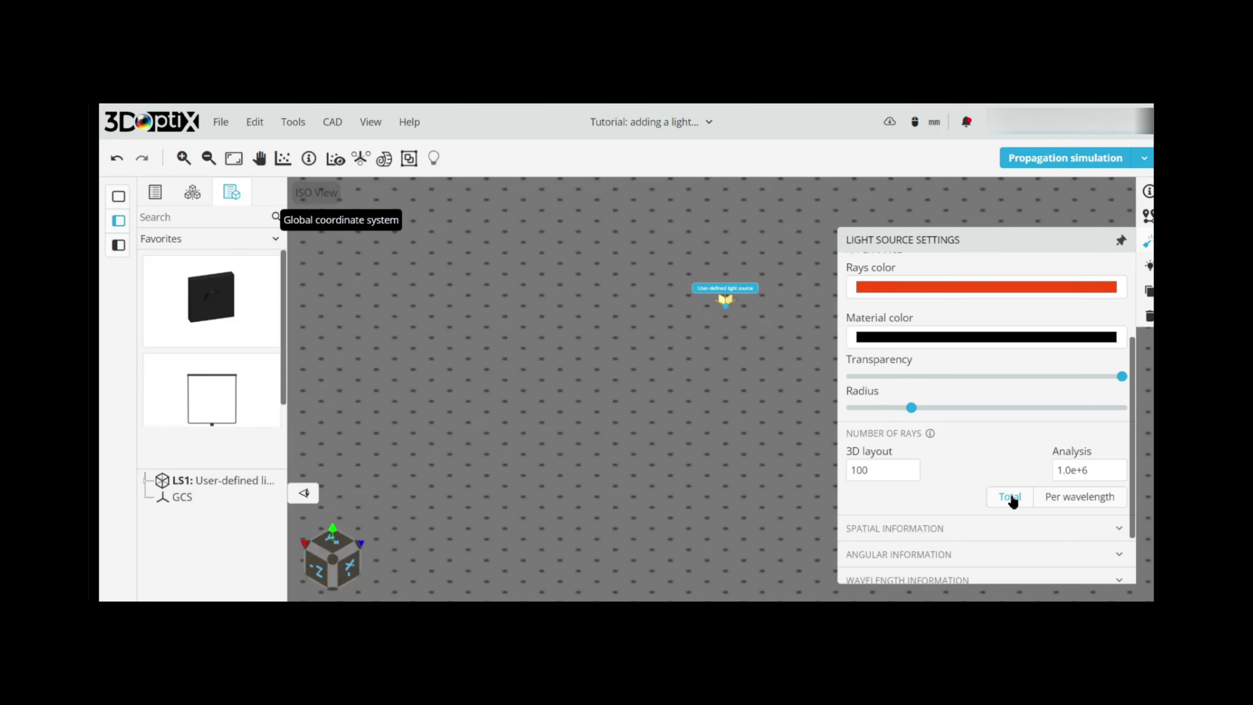
Choose Circular as the source ray density pattern in the light source's spatial information.
scroll(1012, 498, down, 2)
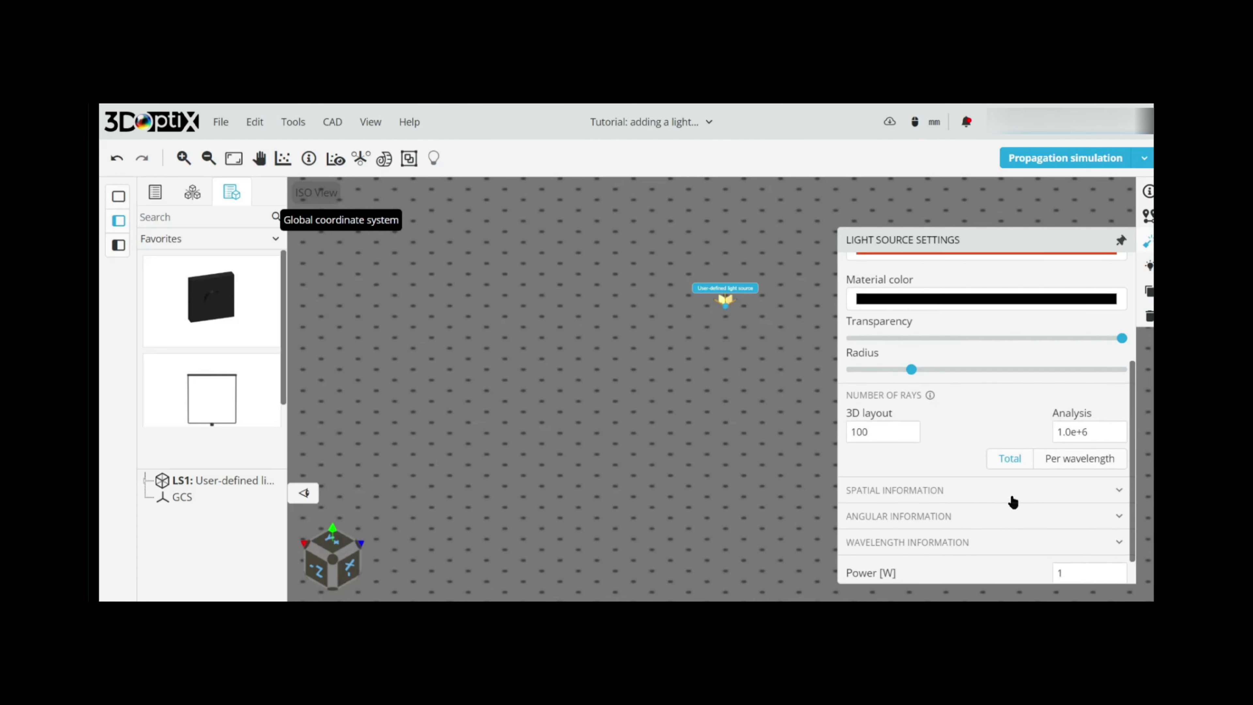
scroll(962, 479, up, 2)
scroll(942, 453, down, 2)
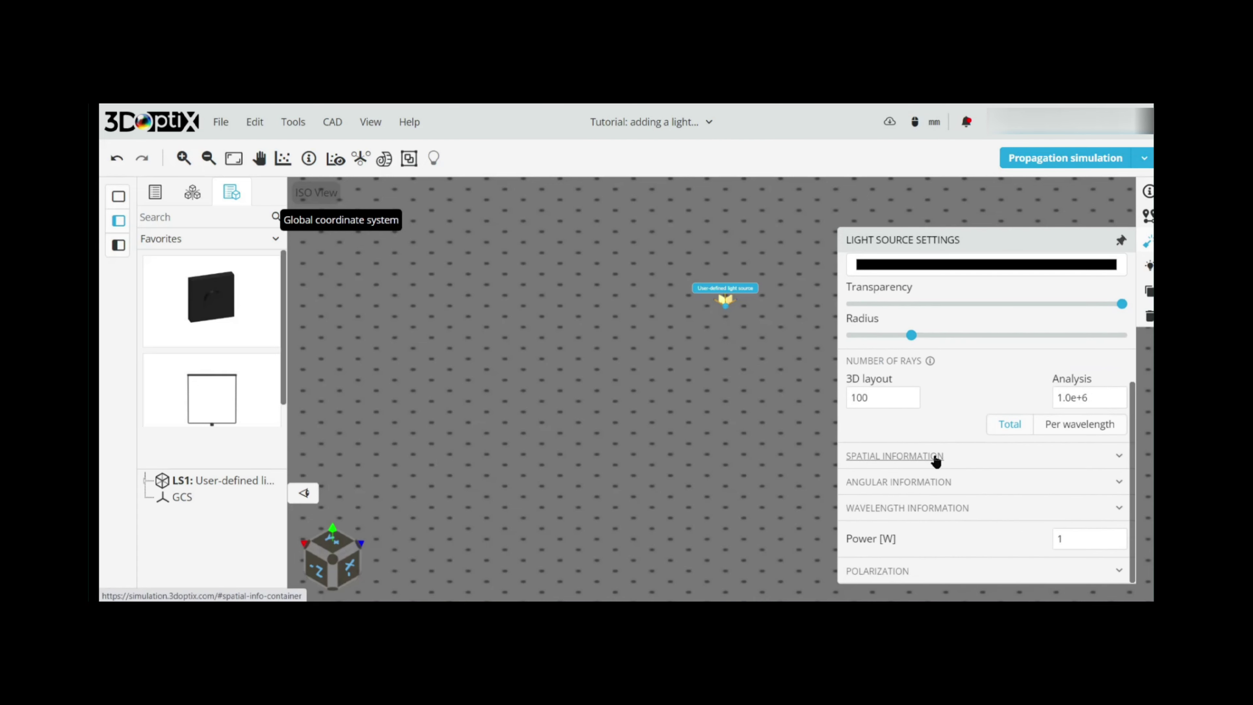
click(935, 456)
click(944, 500)
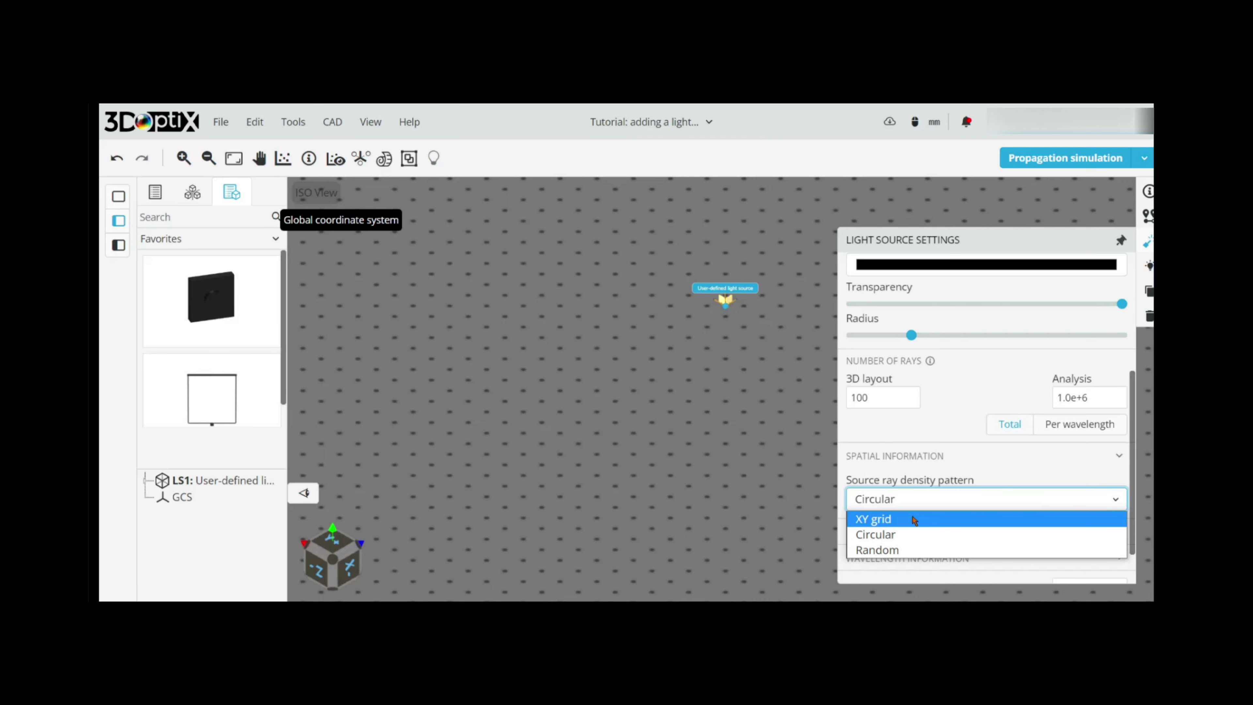
click(884, 535)
Review the light source's ray pointing direction and azimuth settings, and open its move and rotate settings.
scroll(929, 517, down, 1)
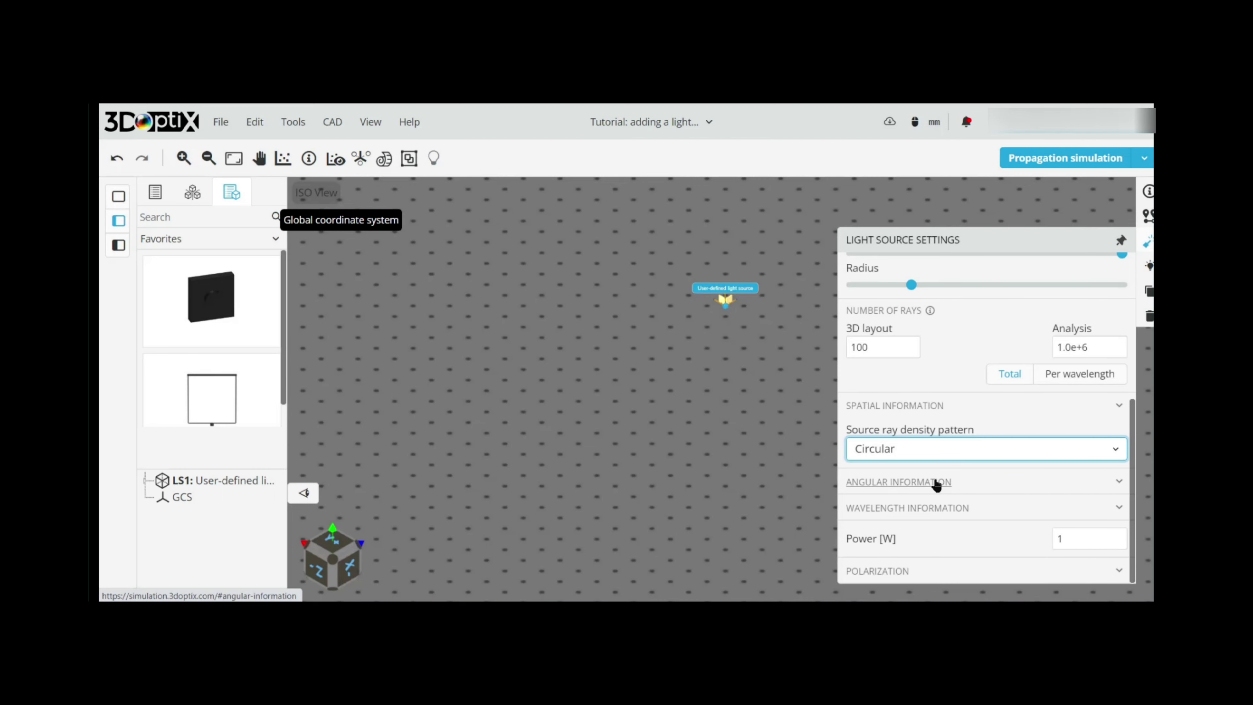
click(935, 482)
scroll(943, 475, down, 1)
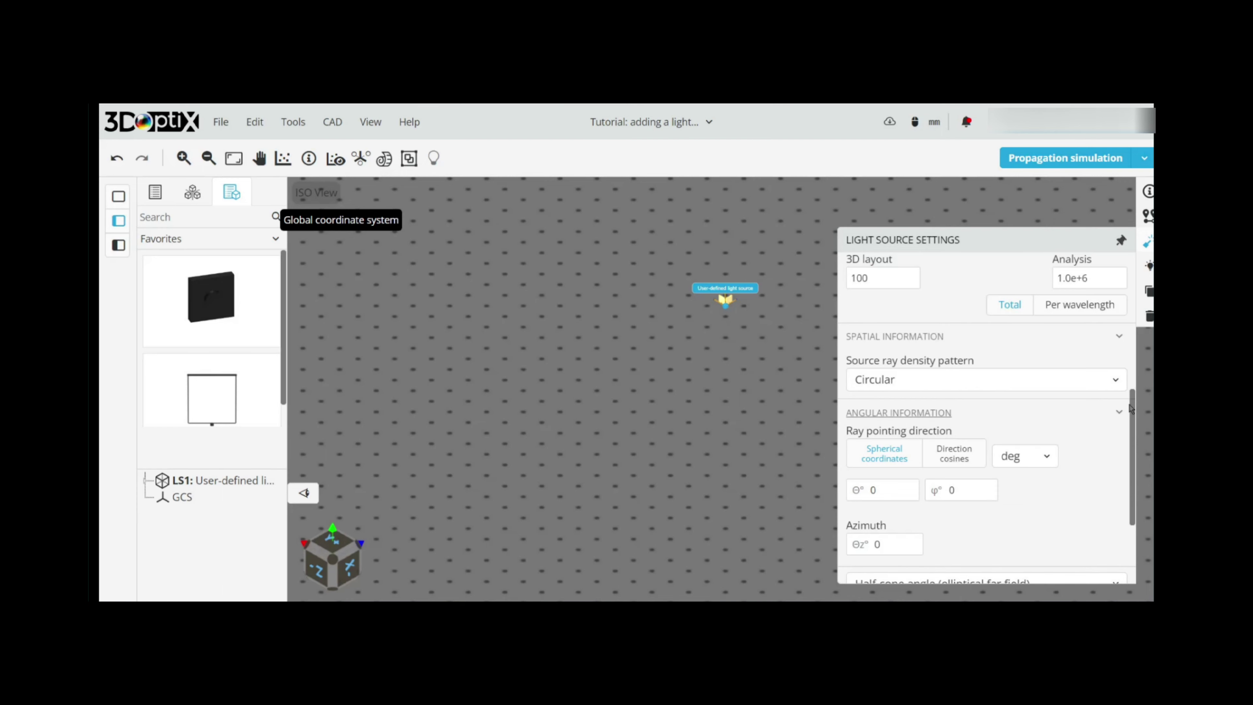
click(1148, 216)
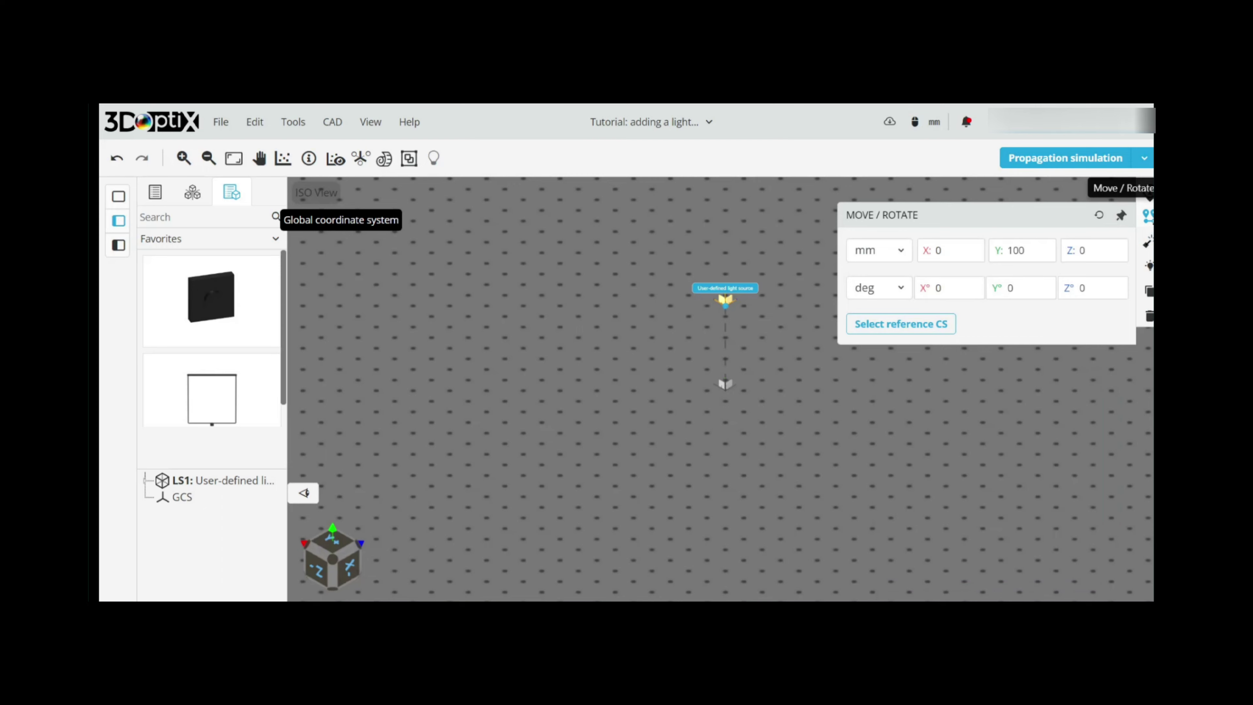
In the light source's angular information, choose Half-cone angle (elliptical far field) as the beam divergence type.
click(1149, 242)
scroll(1057, 416, down, 1)
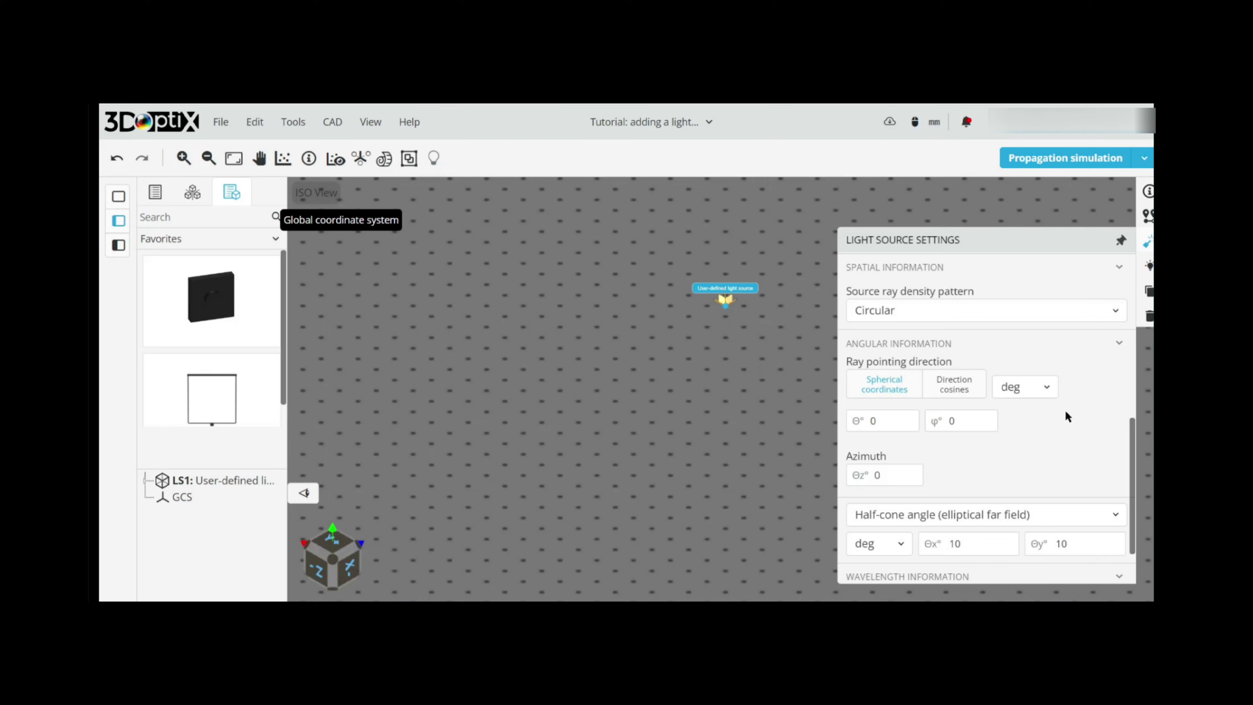
scroll(1056, 446, down, 1)
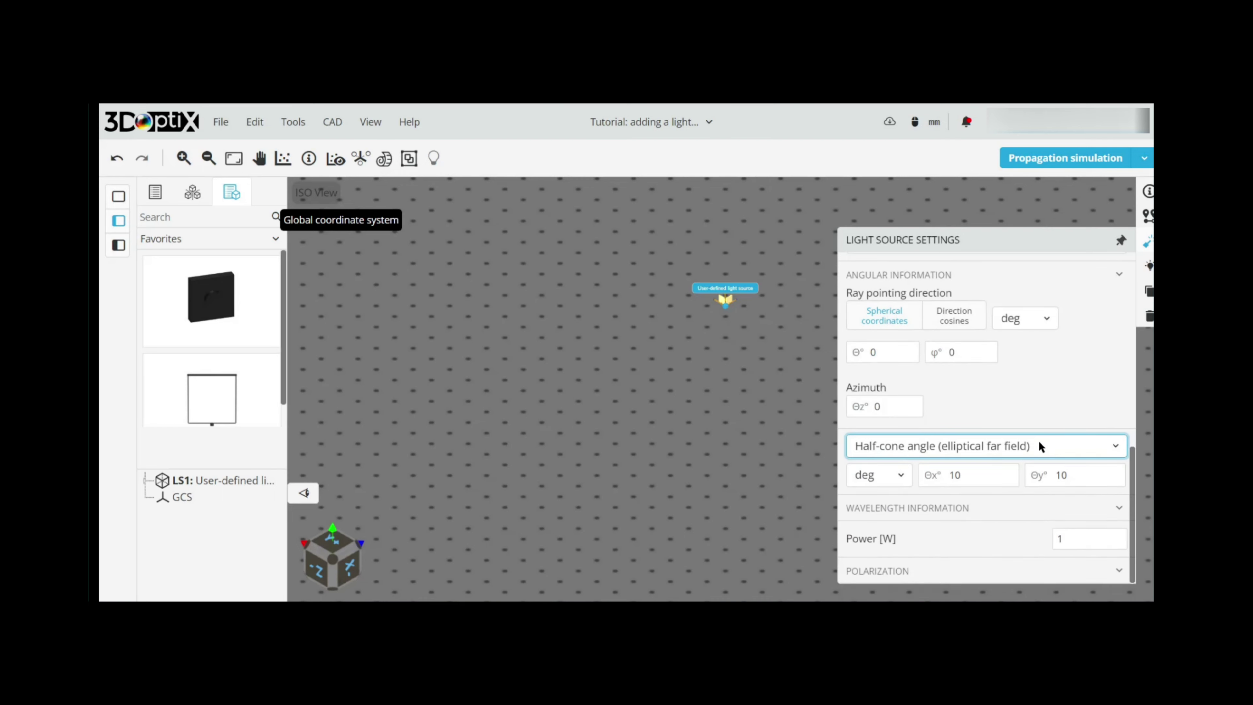
click(1038, 442)
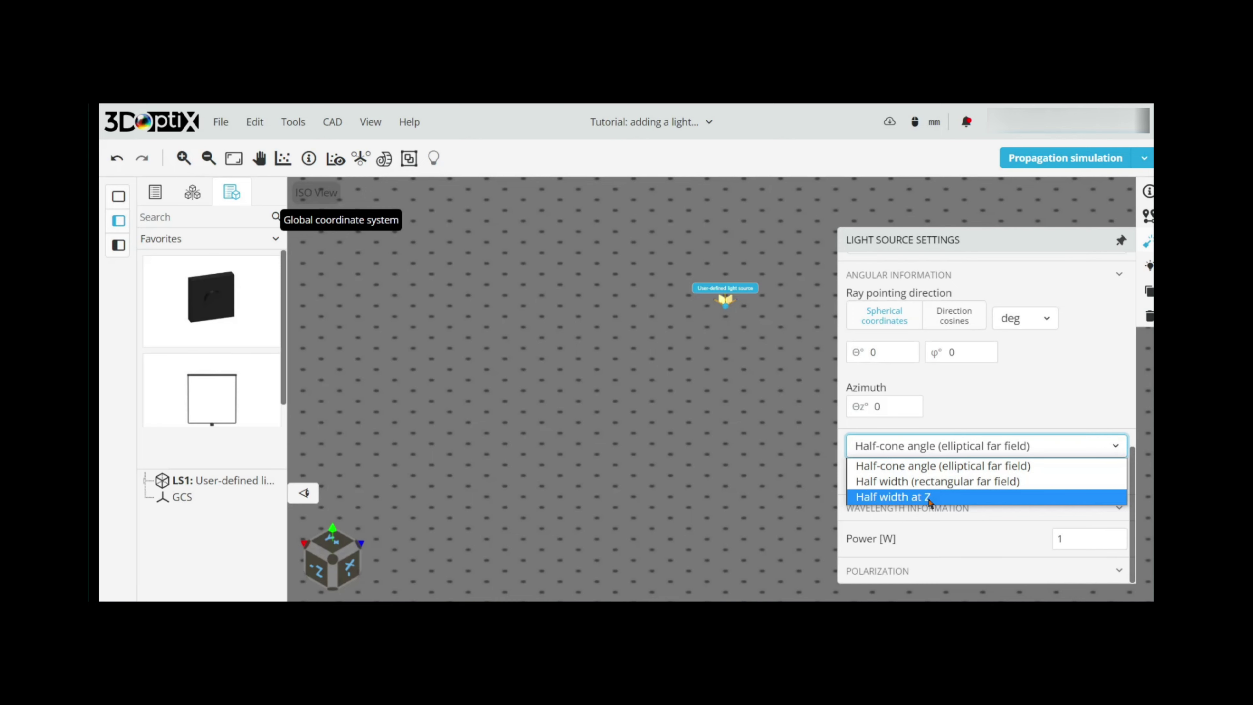
click(946, 466)
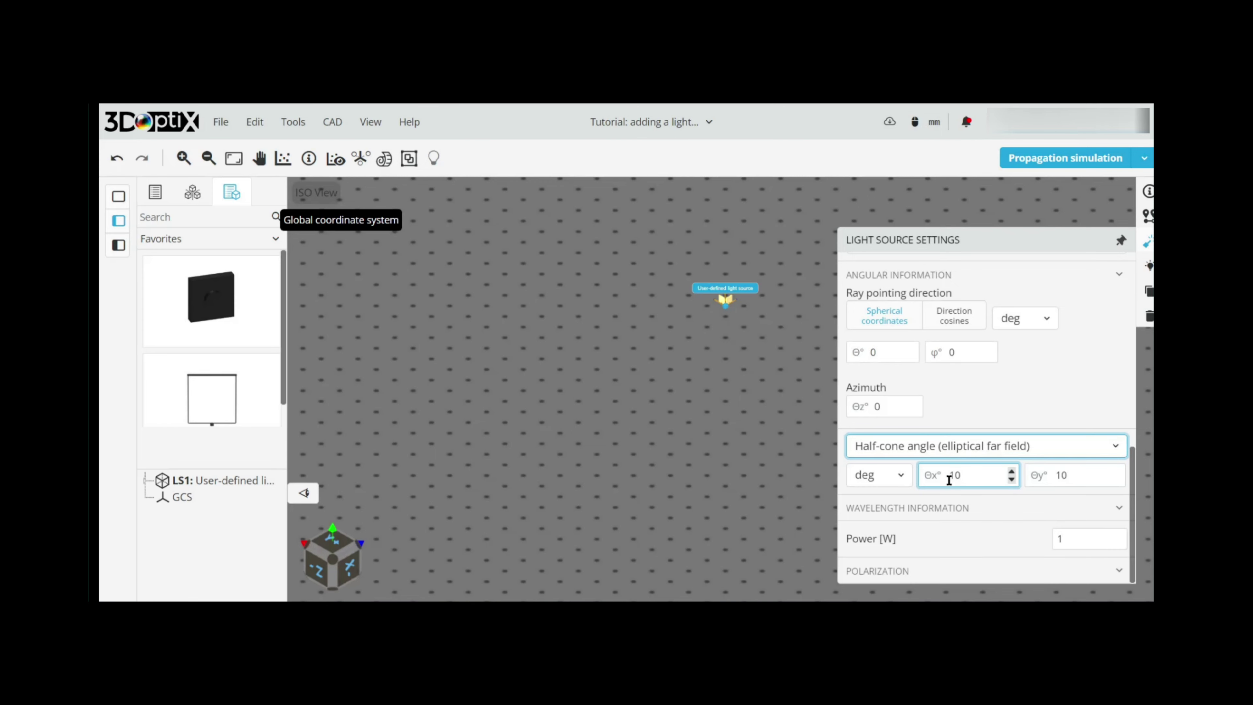
Generate the light source's user-defined wavelengths from a 500 nm minimum to a 750 nm maximum with a 50 nm increment.
click(907, 513)
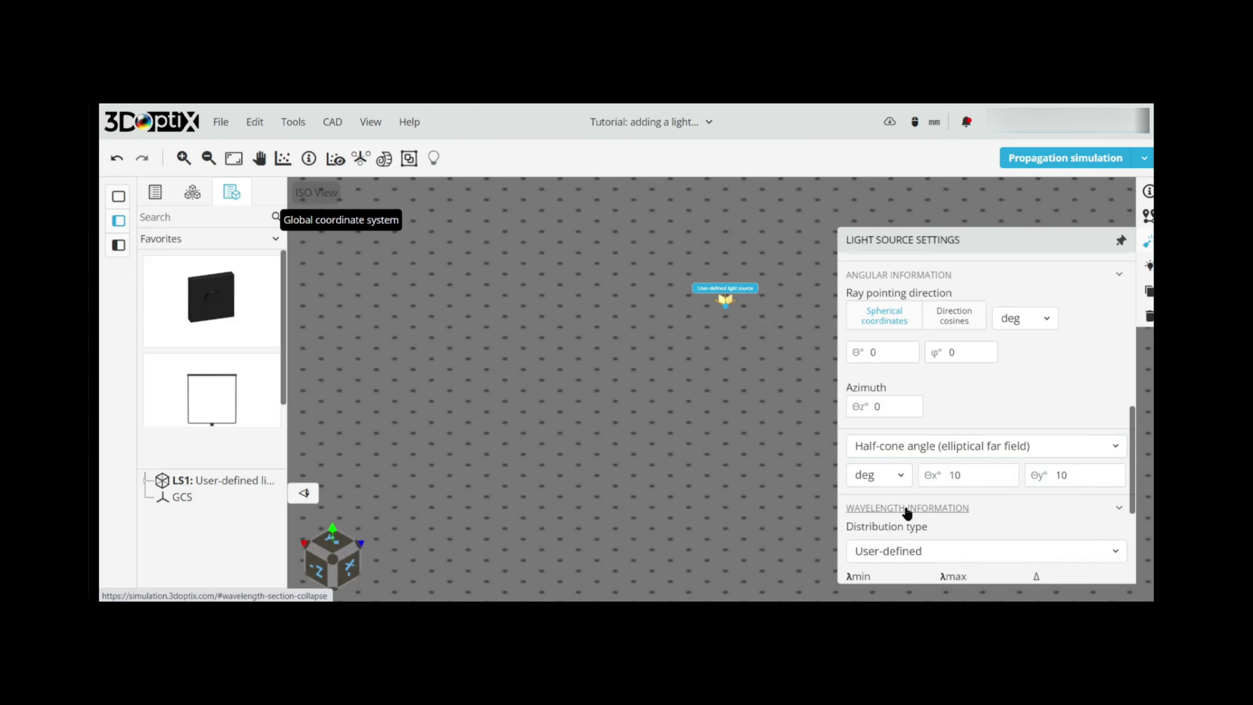
scroll(906, 513, down, 5)
click(878, 387)
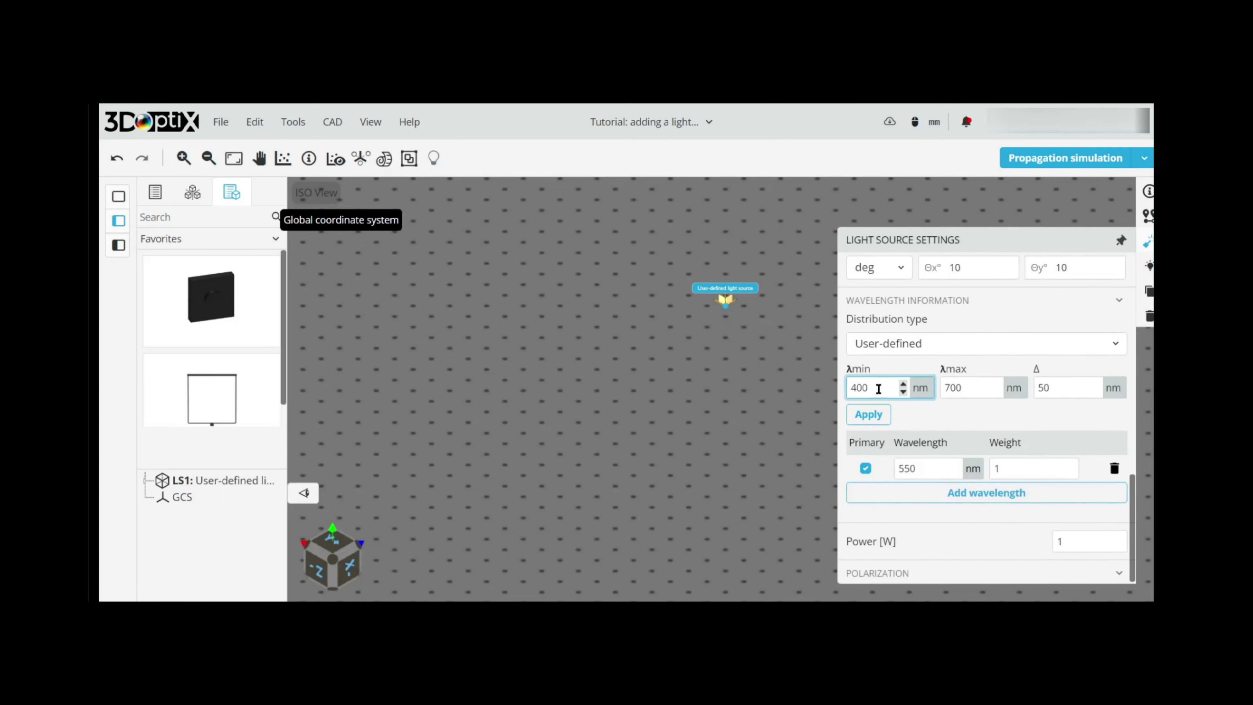
double_click(878, 387)
text(500)
click(969, 387)
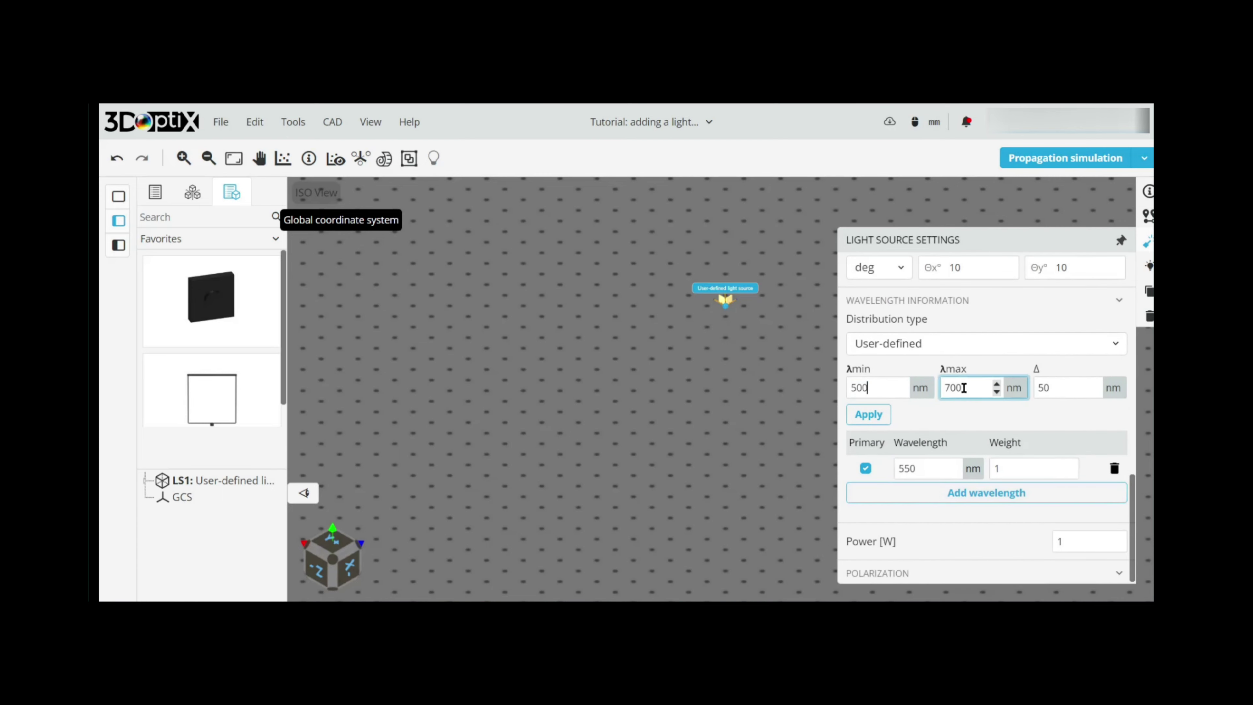
double_click(968, 387)
text(7)
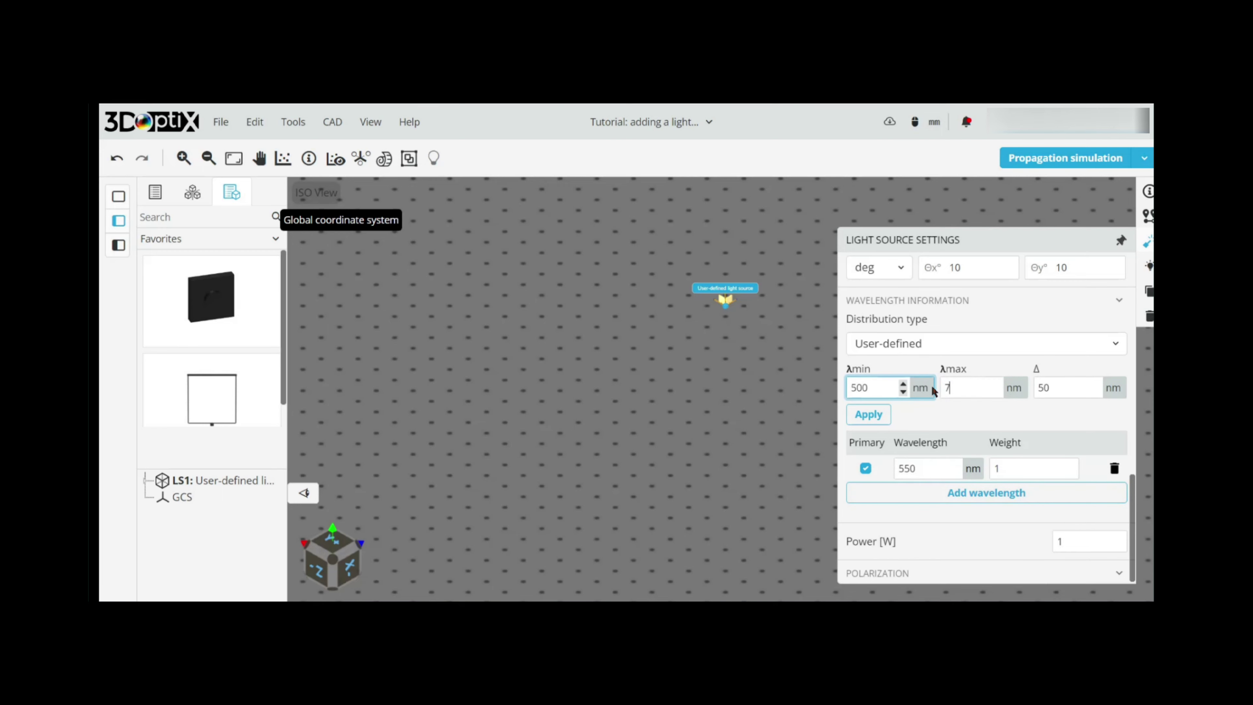
text(50)
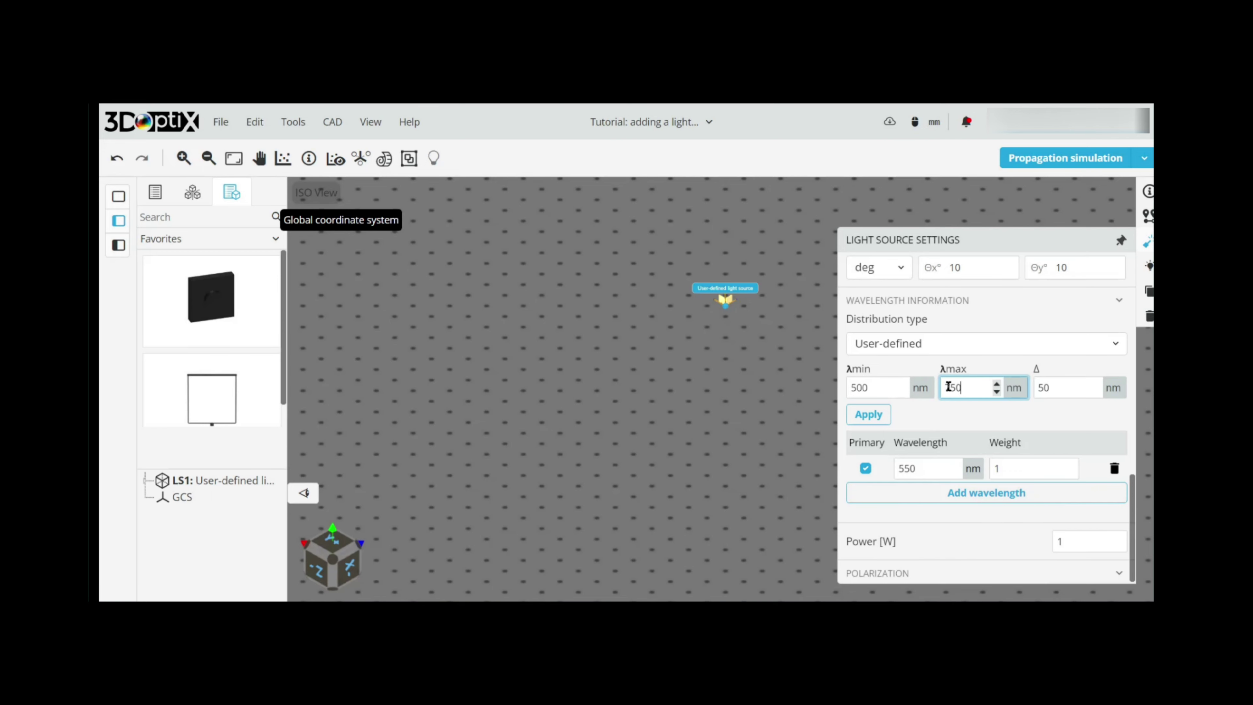
click(1060, 388)
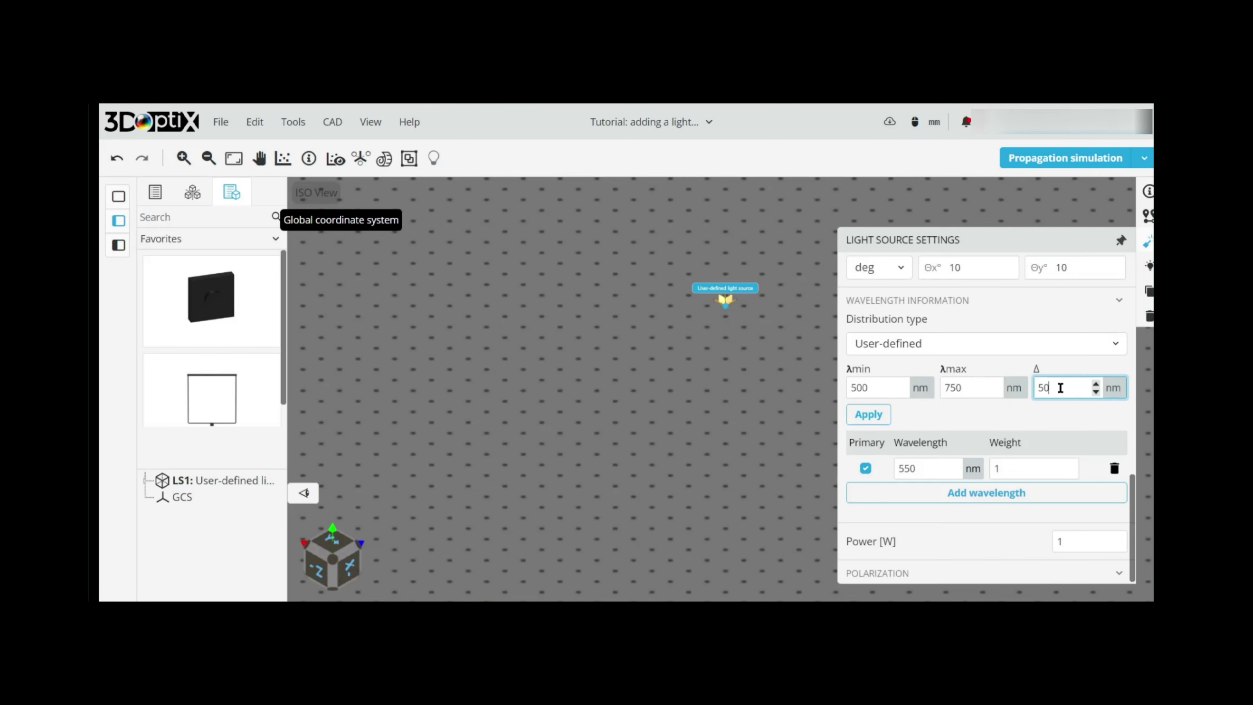
click(869, 416)
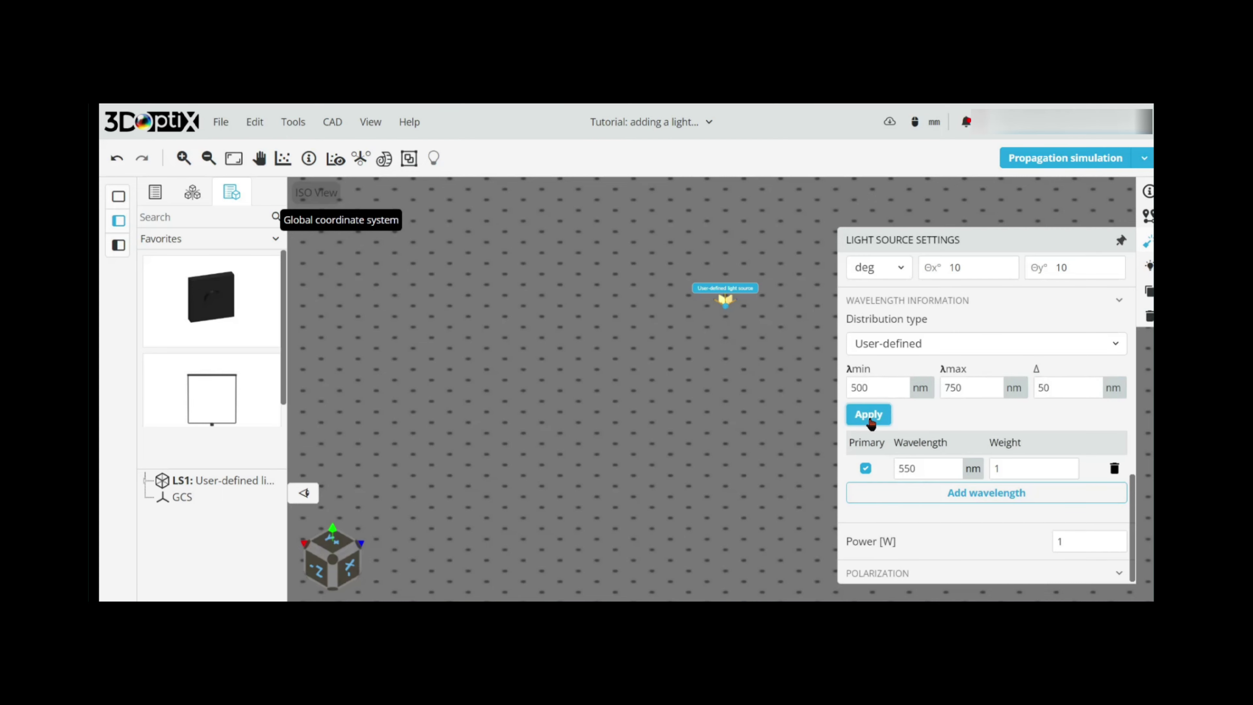
scroll(1061, 427, down, 3)
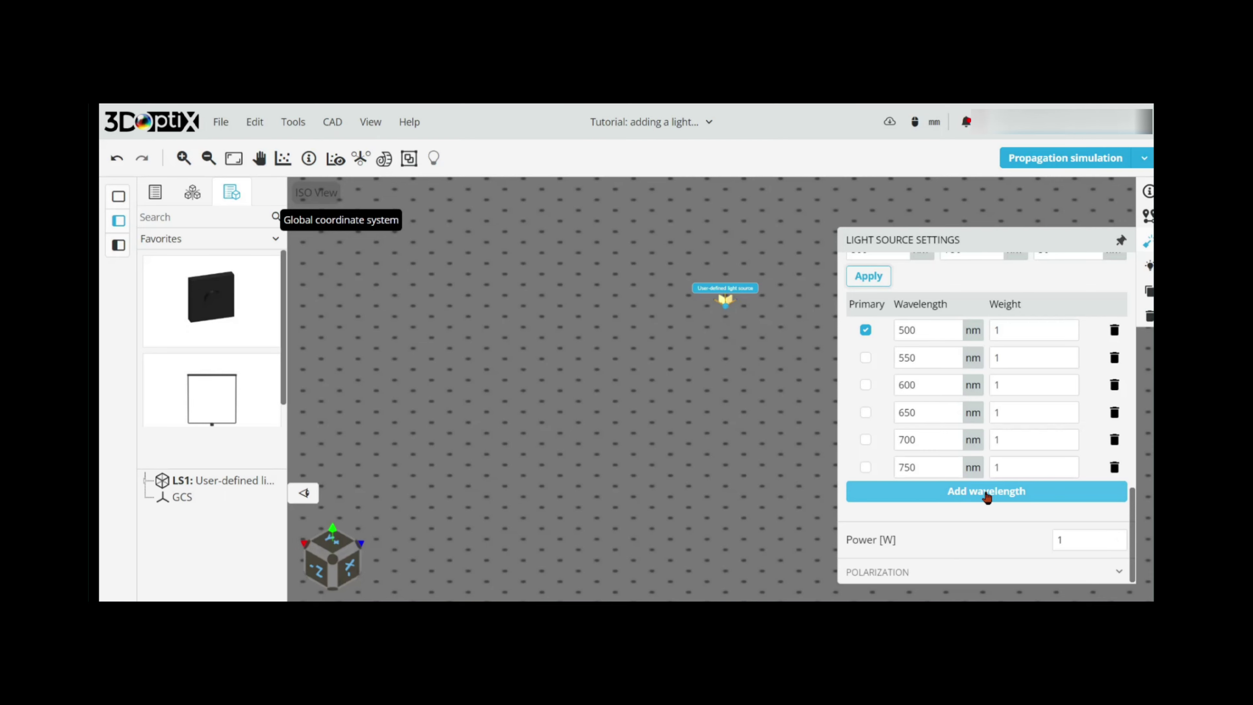
Set the light source's power to 10 W and expand its polarization settings.
click(1089, 538)
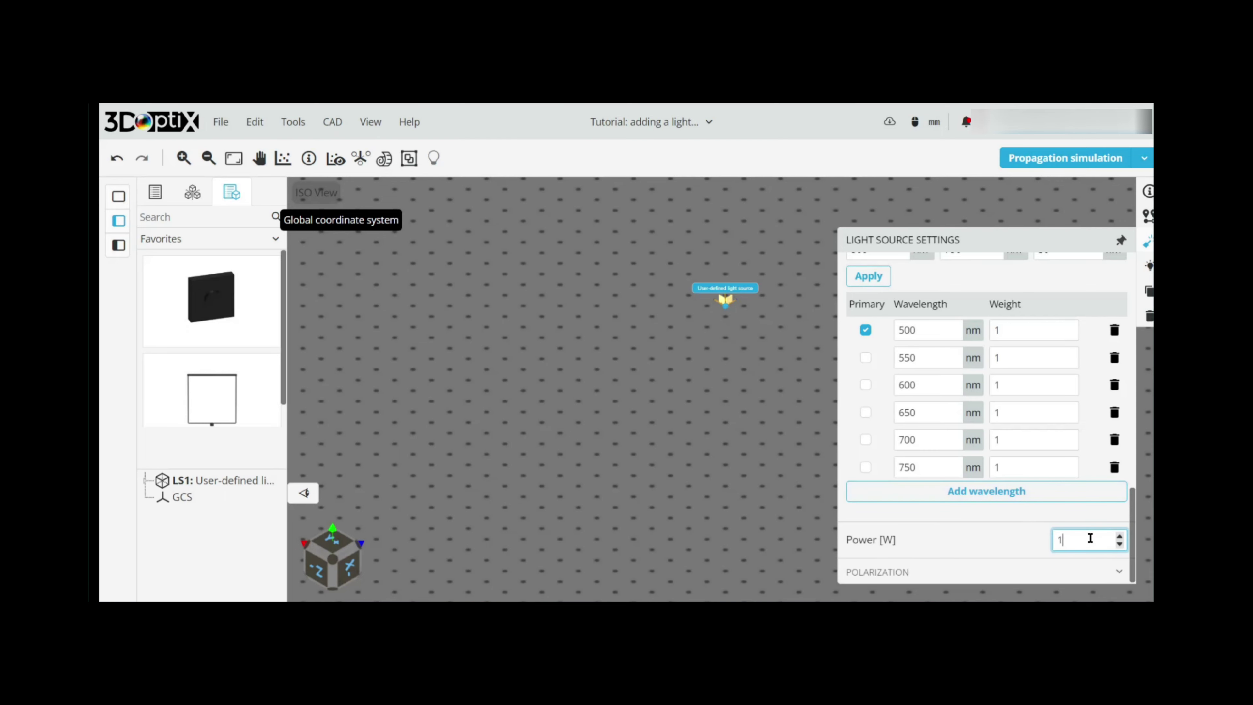
text(0)
click(1028, 514)
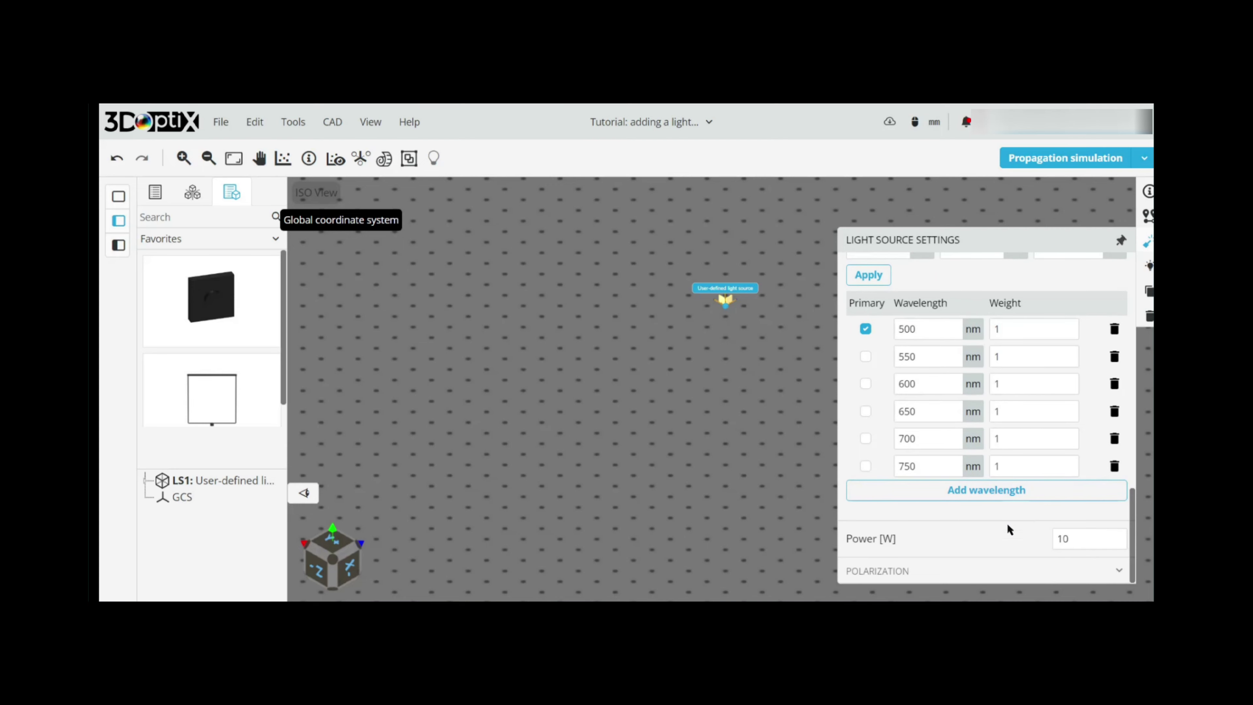
click(888, 572)
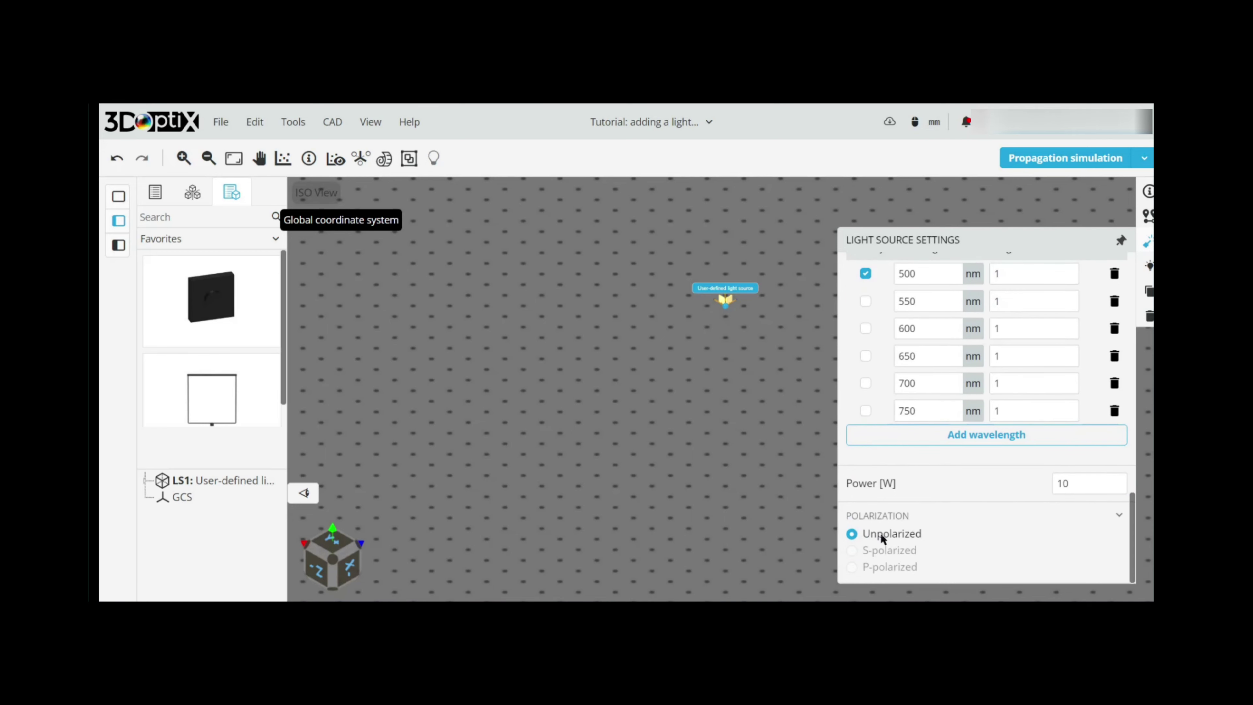